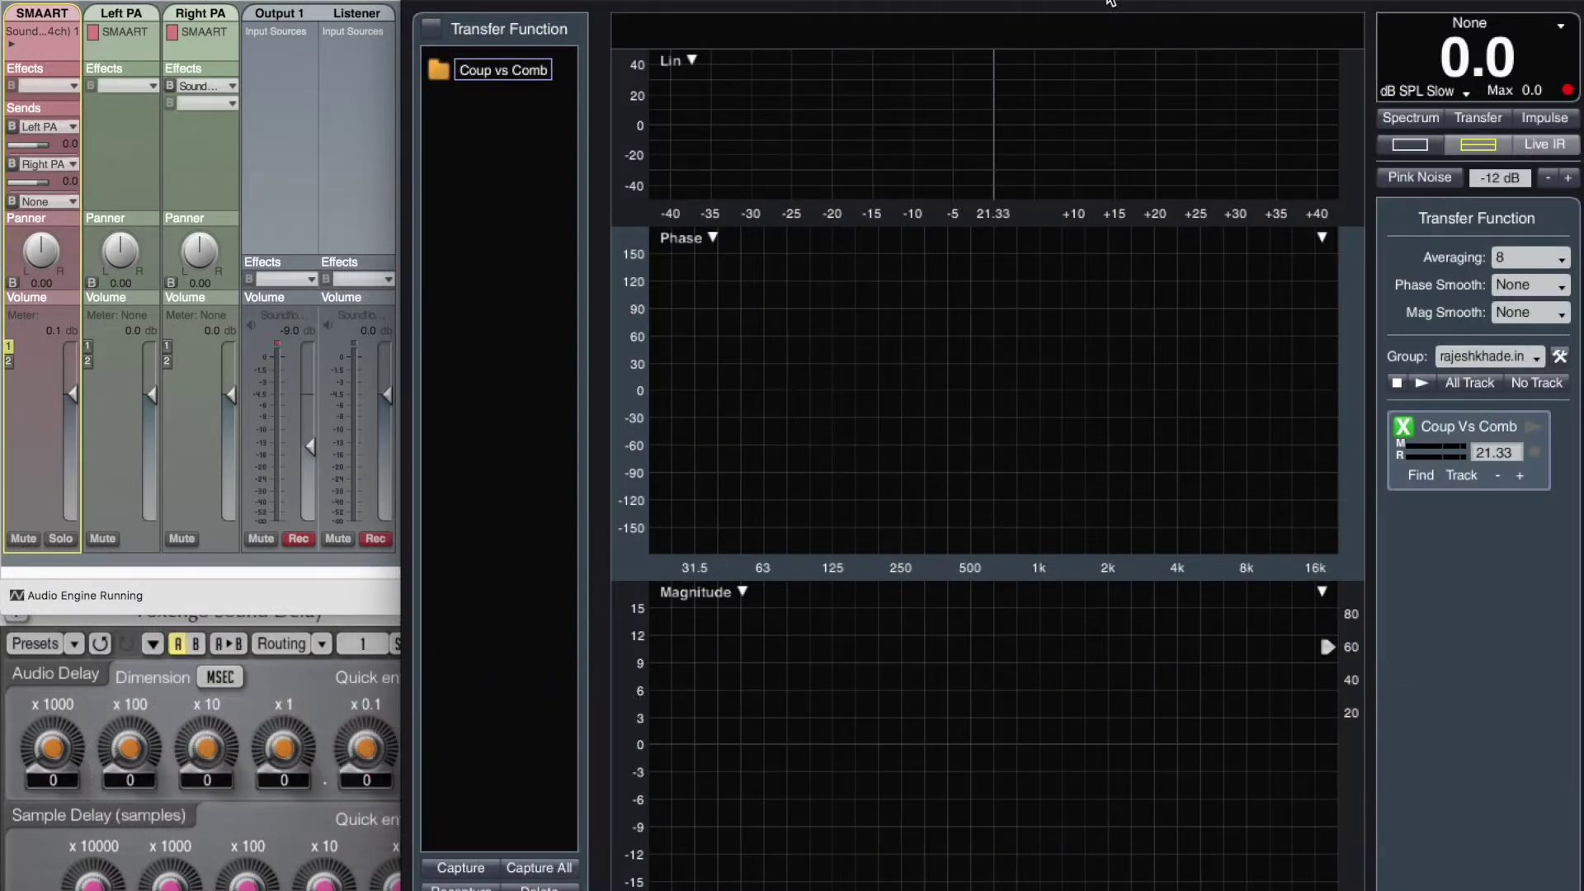
Start pink noise, then switch the Coup Vs Comb measurement on and back off.
click(1419, 177)
click(1403, 426)
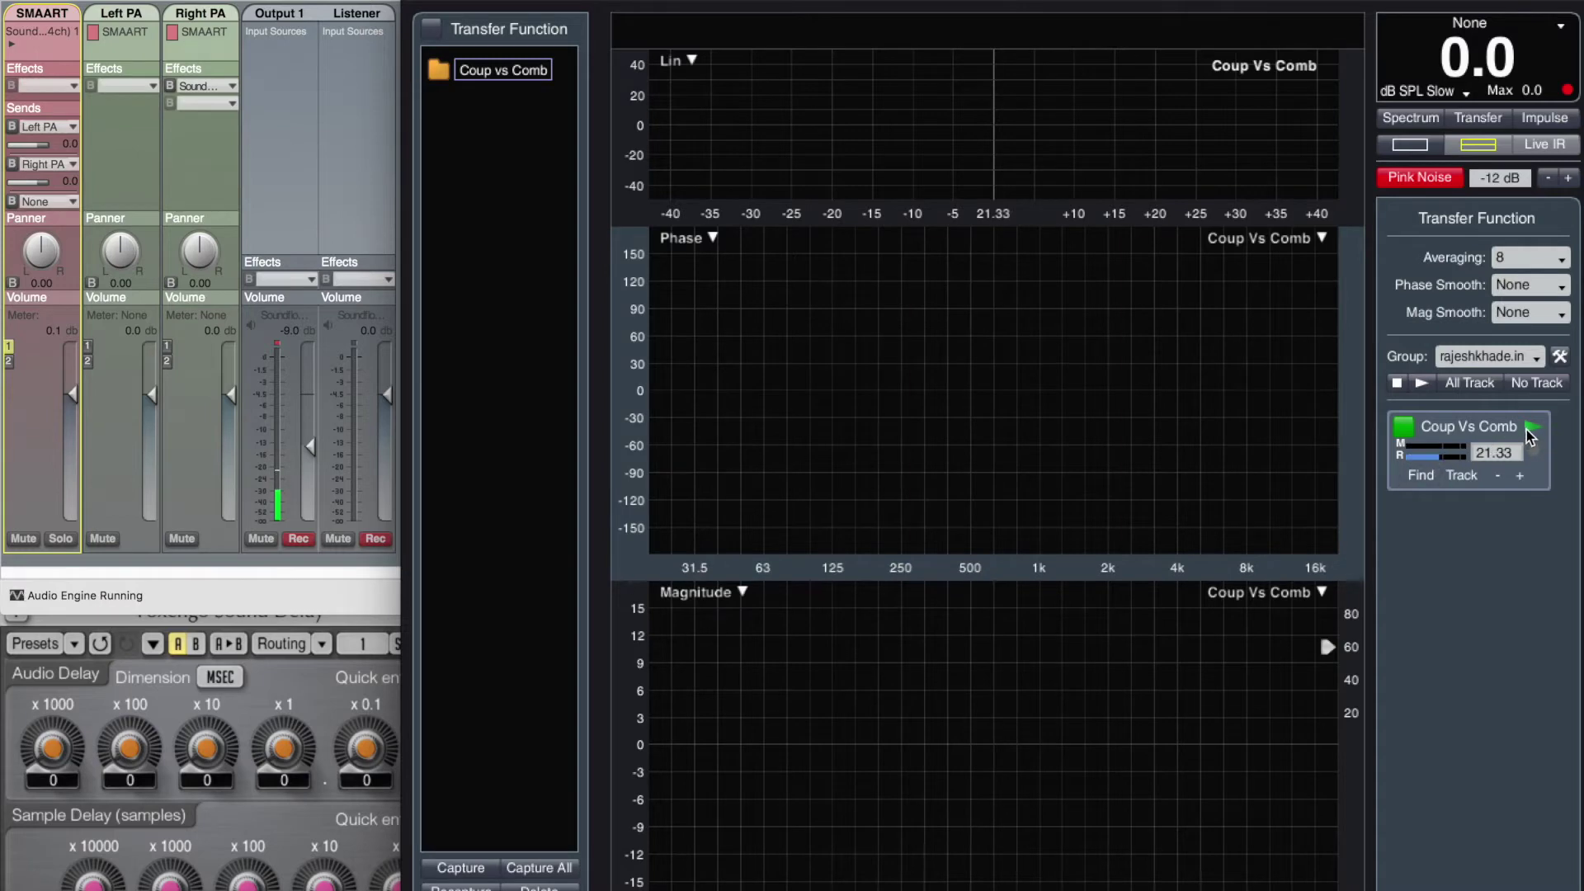
click(1531, 431)
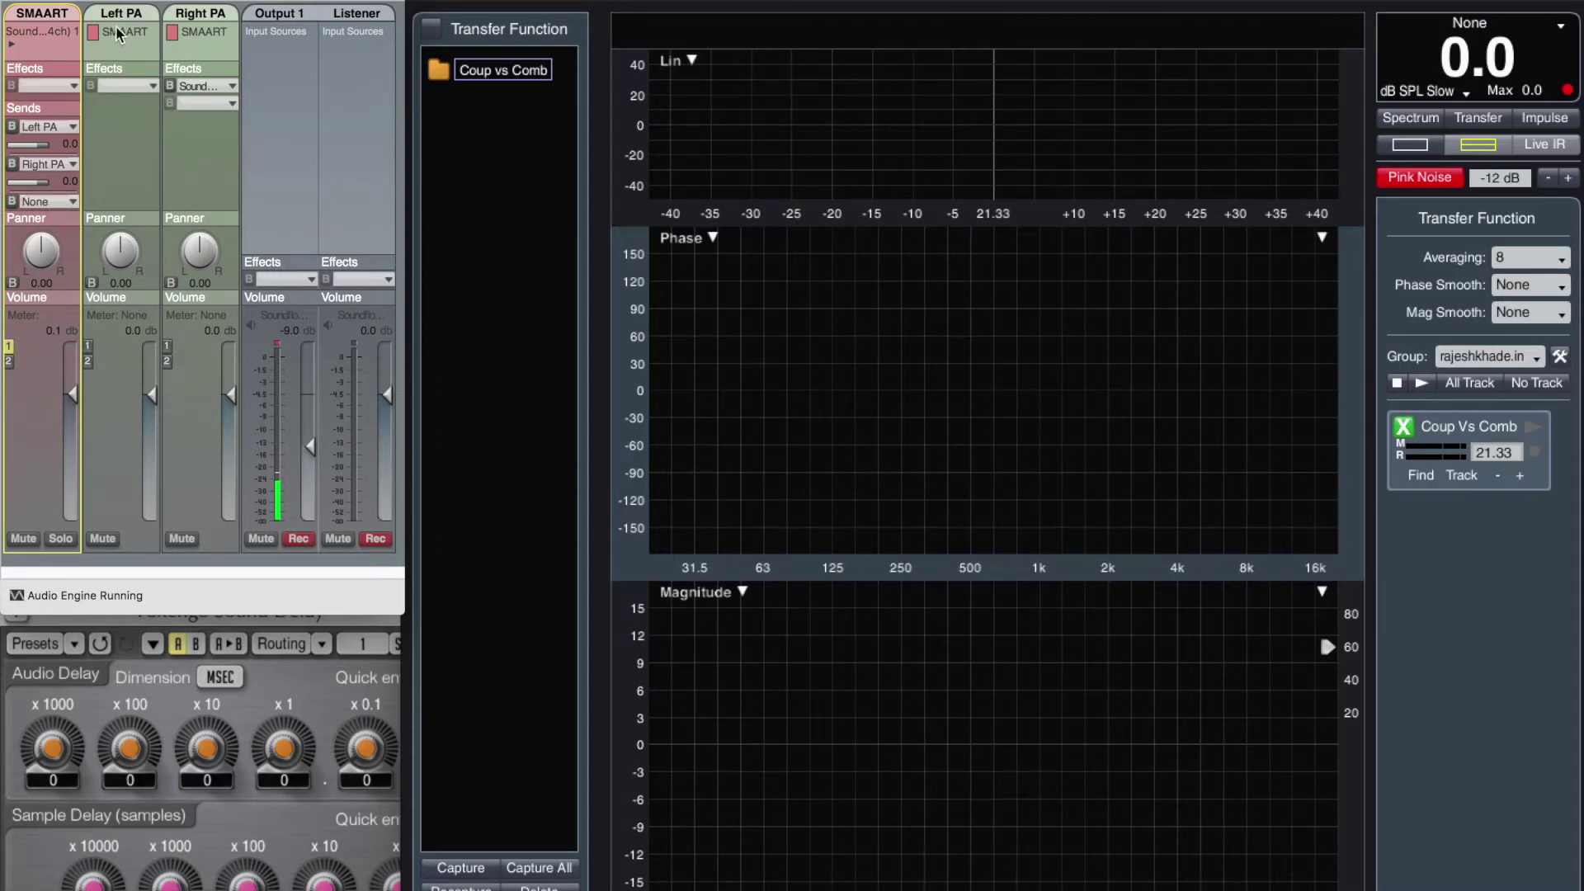
Test routing by toggling input 2 on the Left PA and Right PA strips.
click(121, 25)
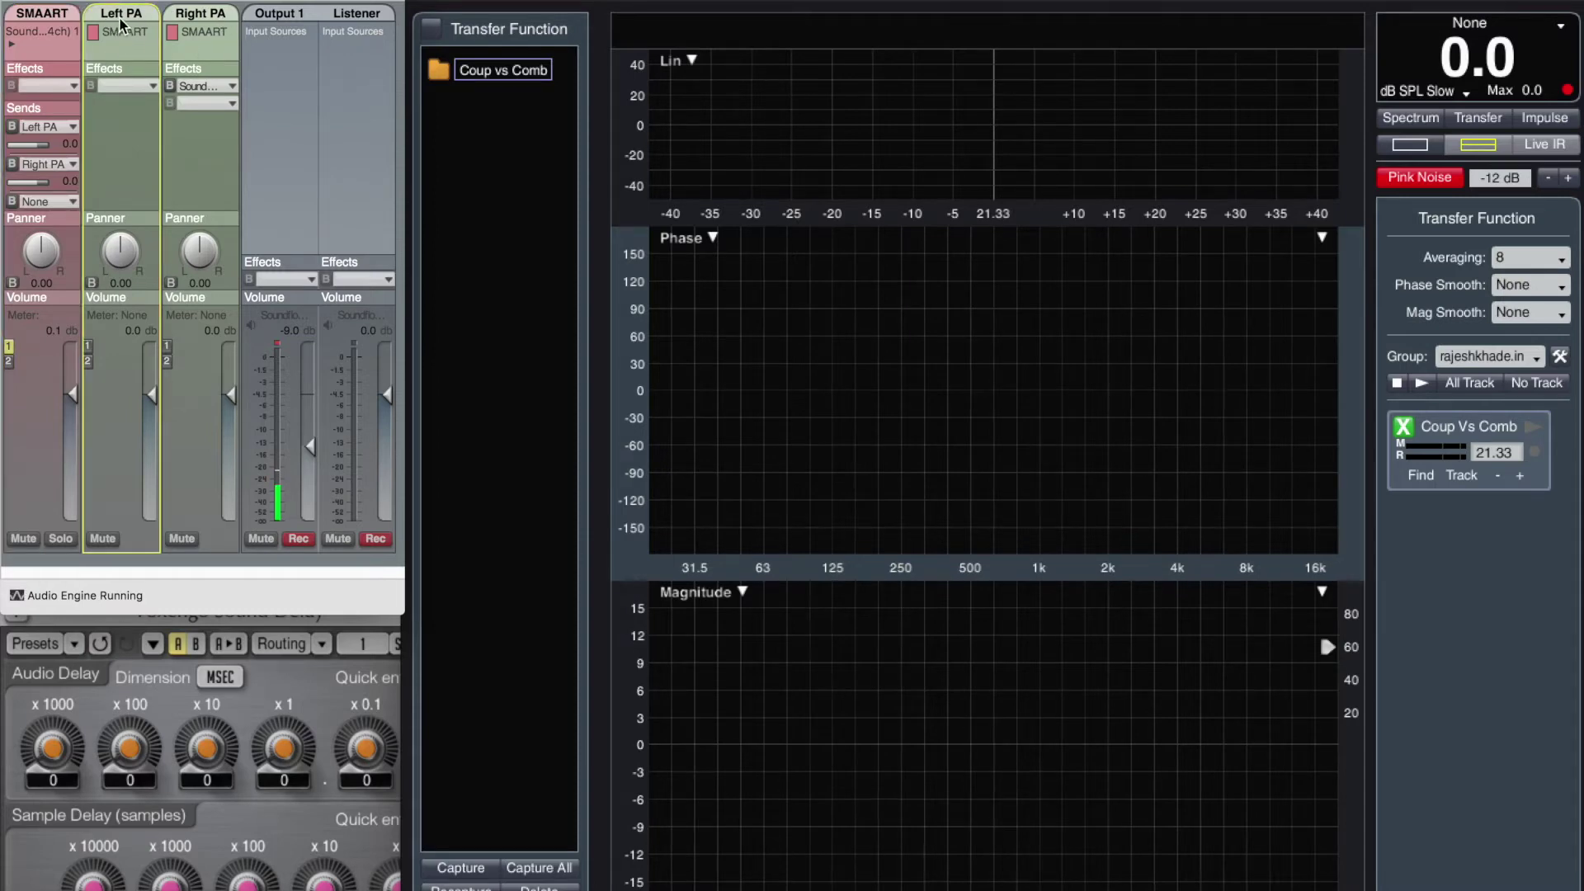
click(205, 19)
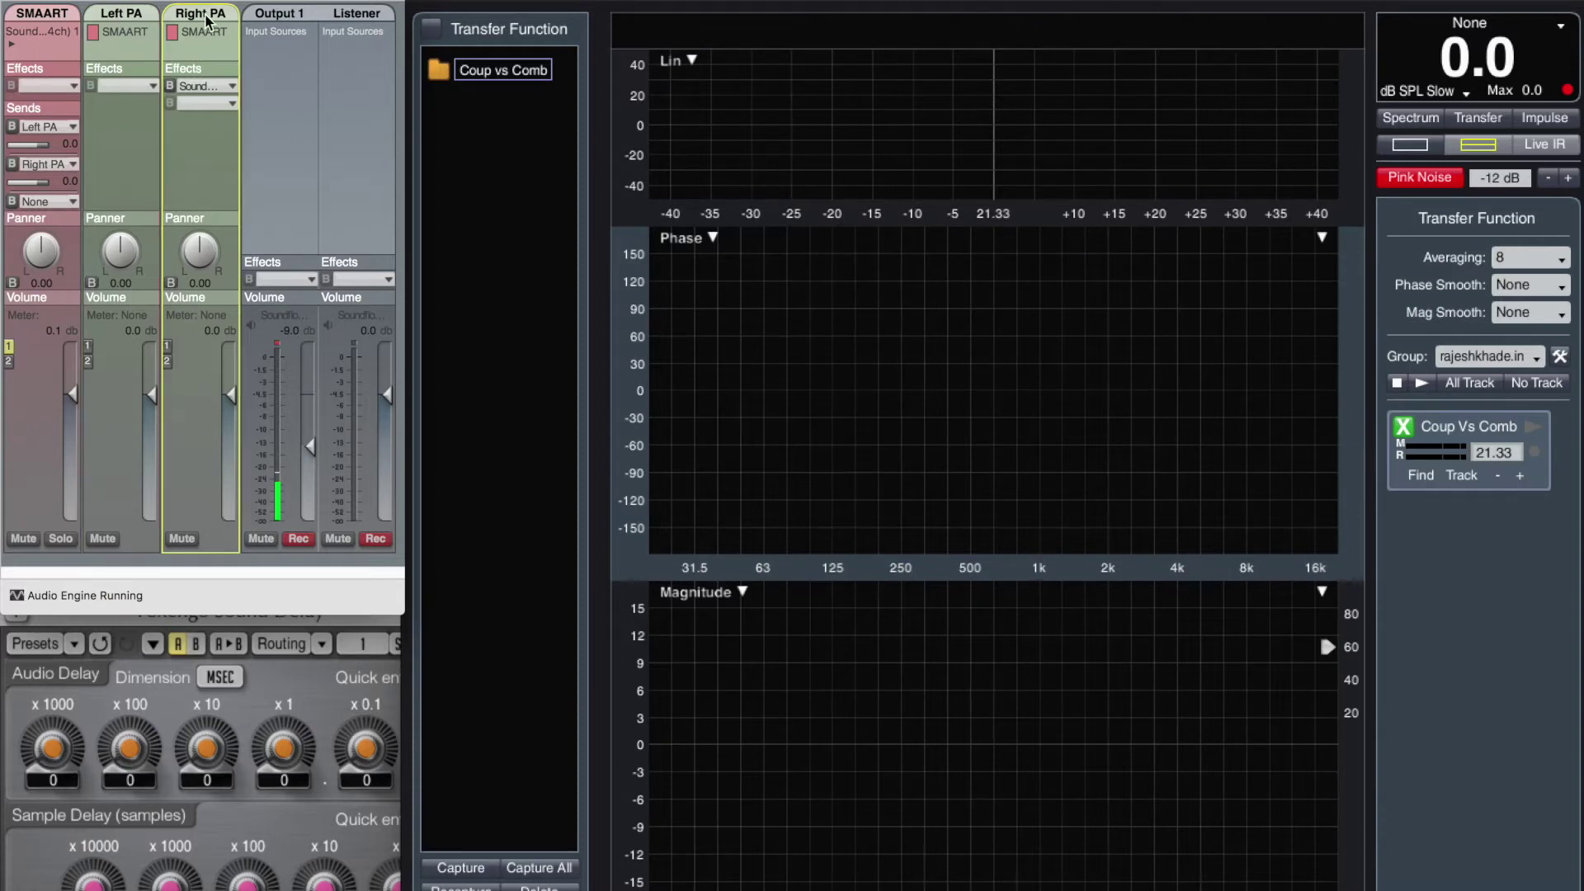
click(111, 161)
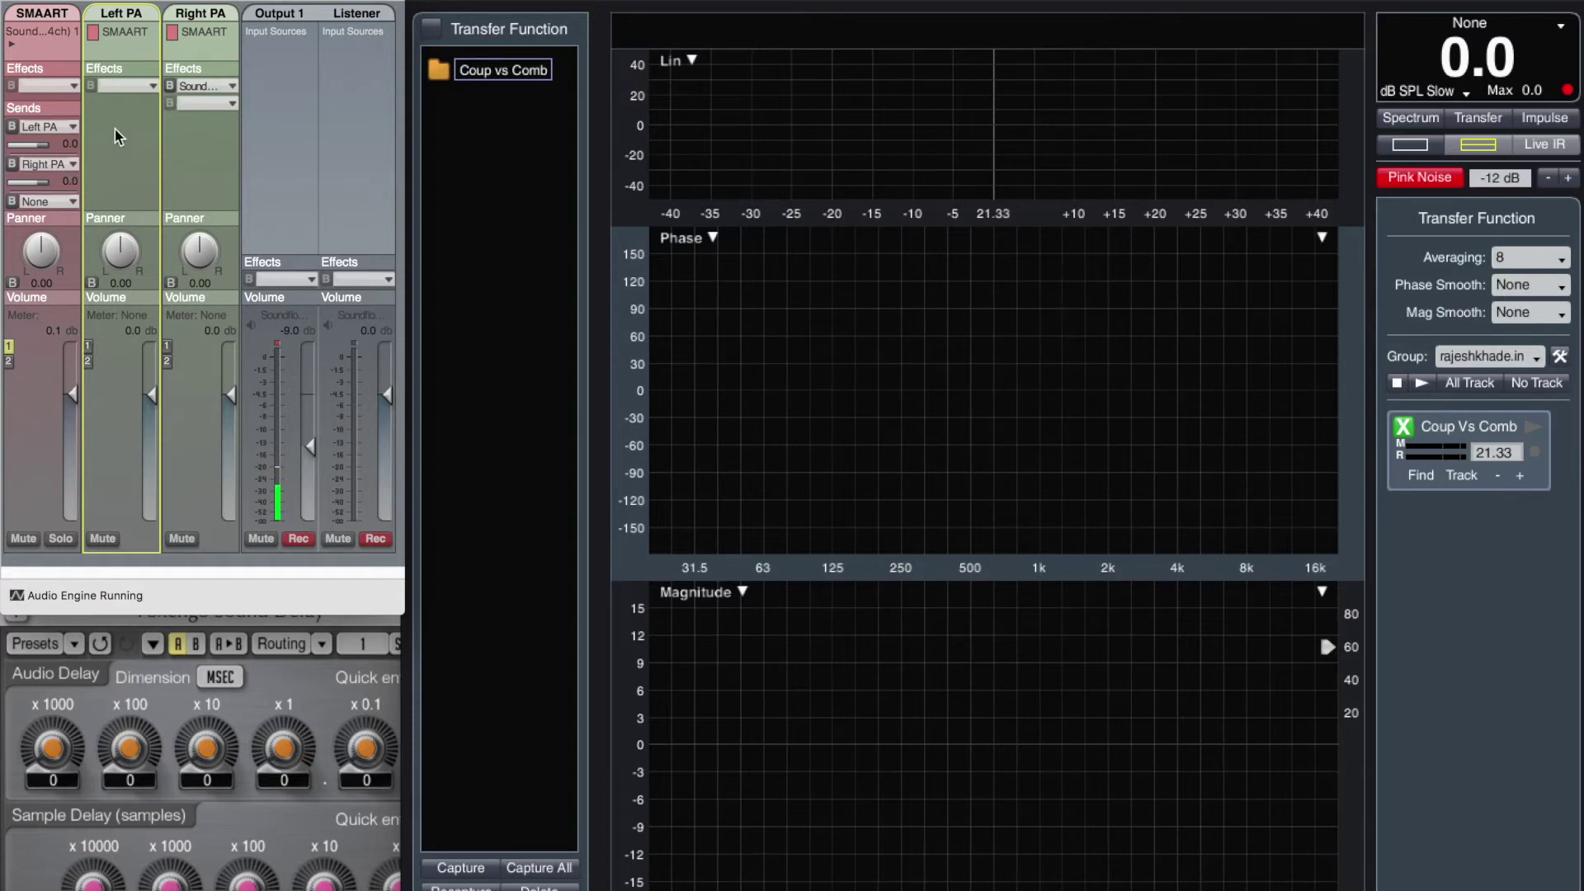
click(89, 359)
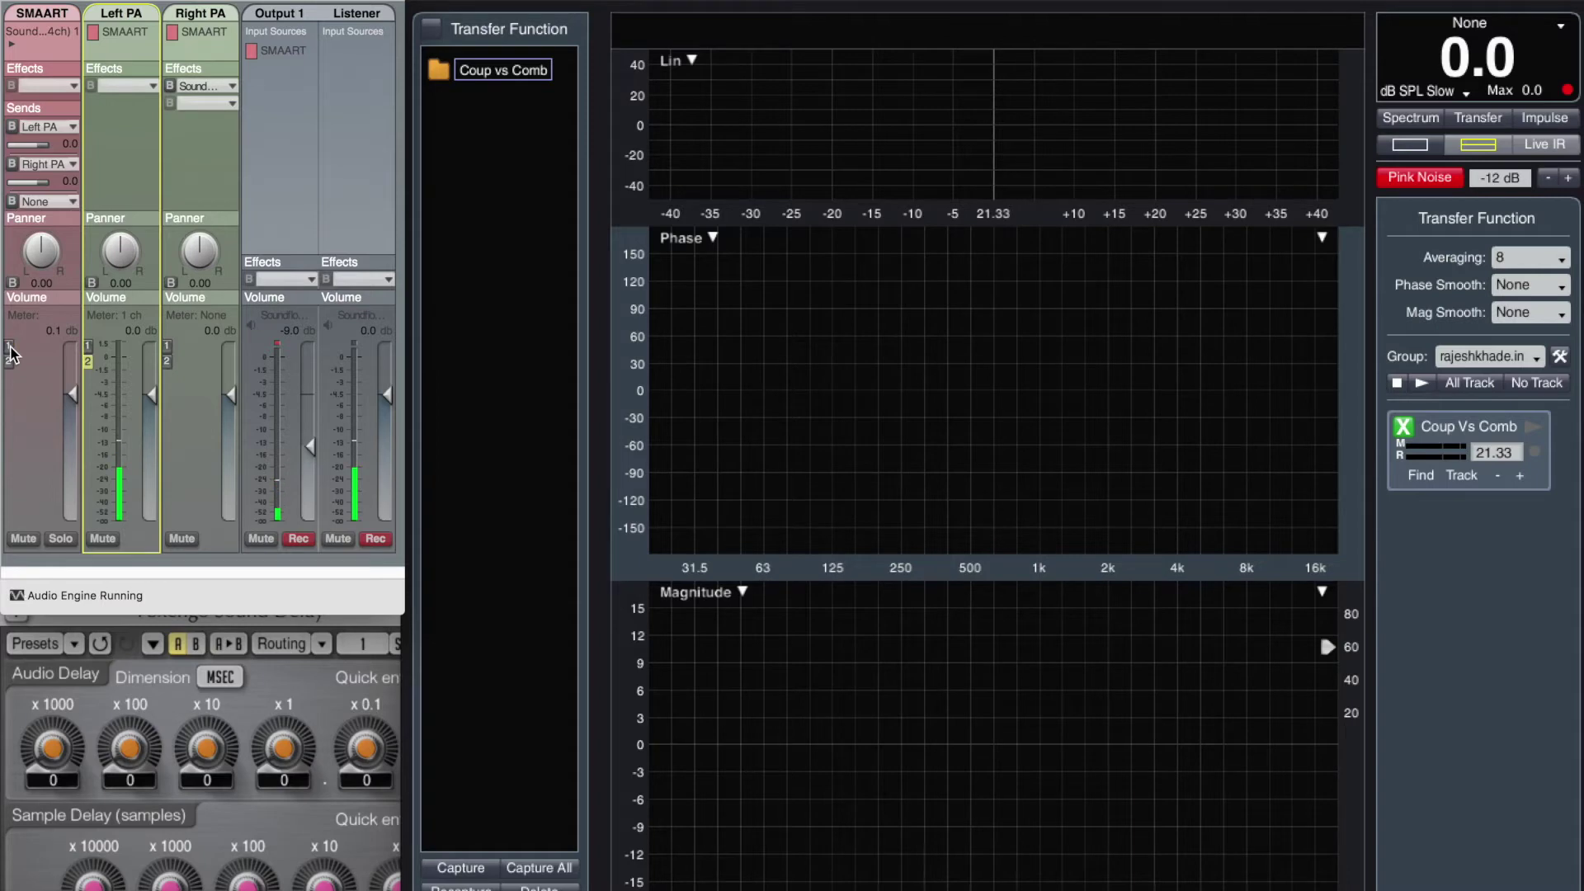
click(88, 361)
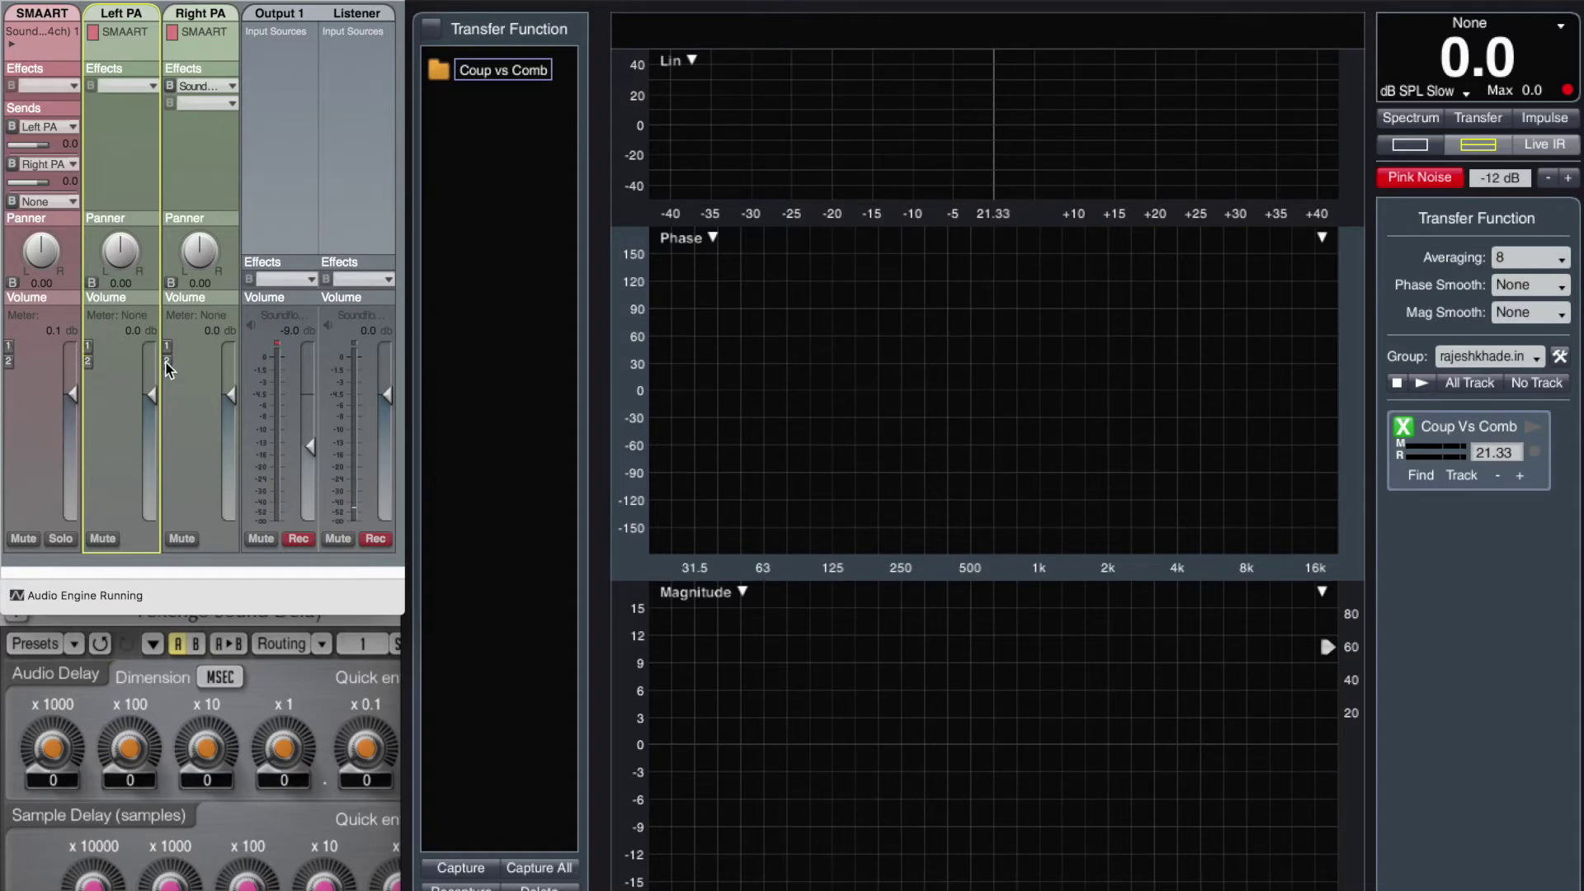
click(168, 363)
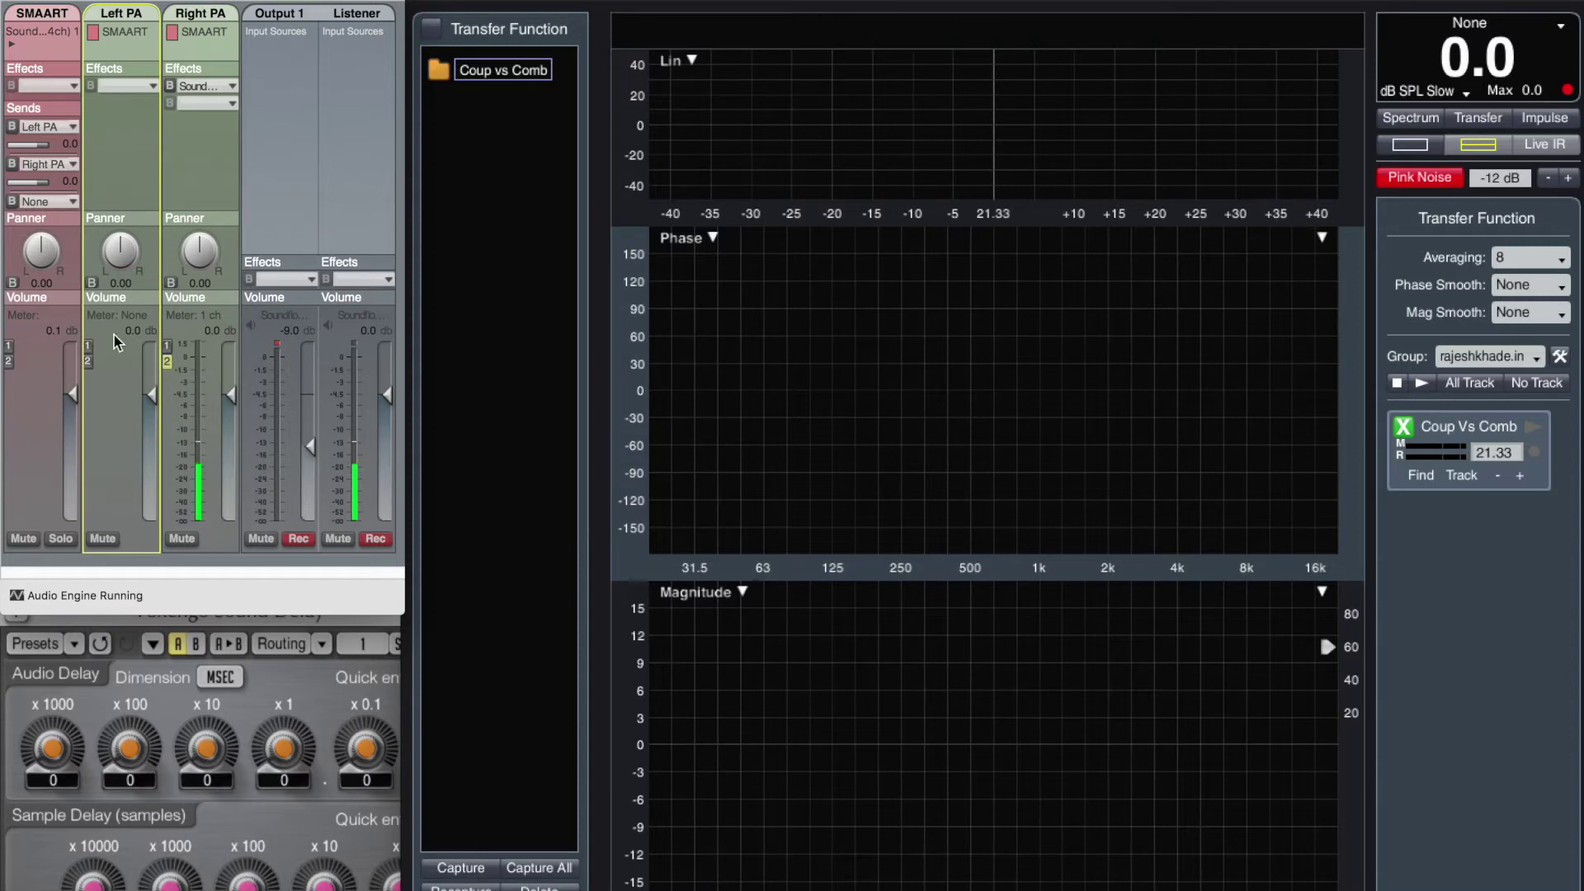
click(89, 362)
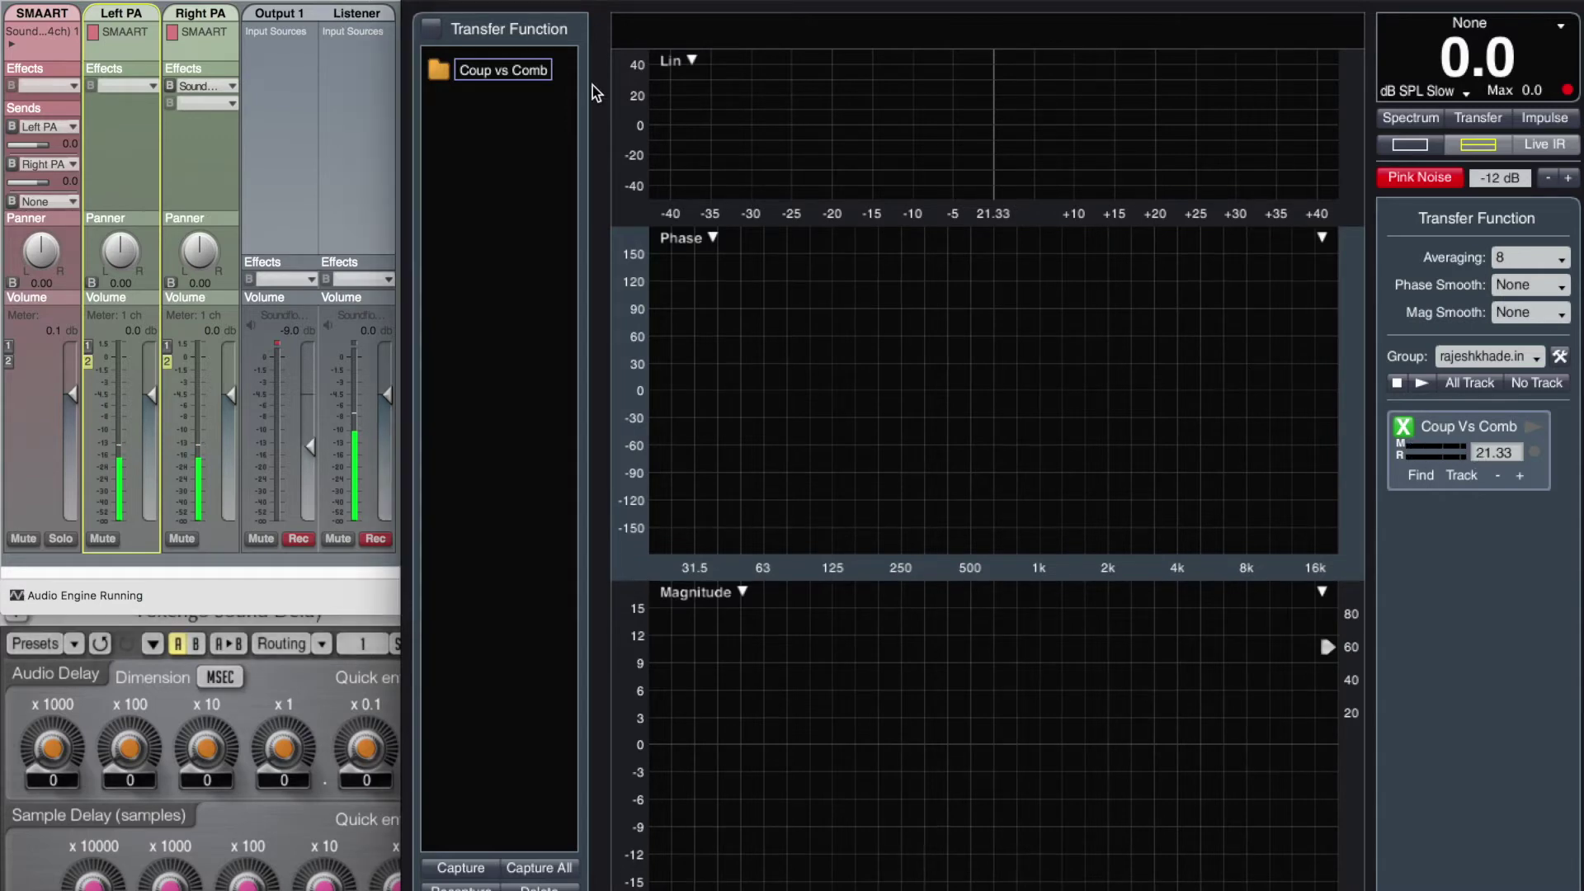
Switch input 2 off on both PA strips and open the Right PA Voxengo Sound Delay.
click(172, 364)
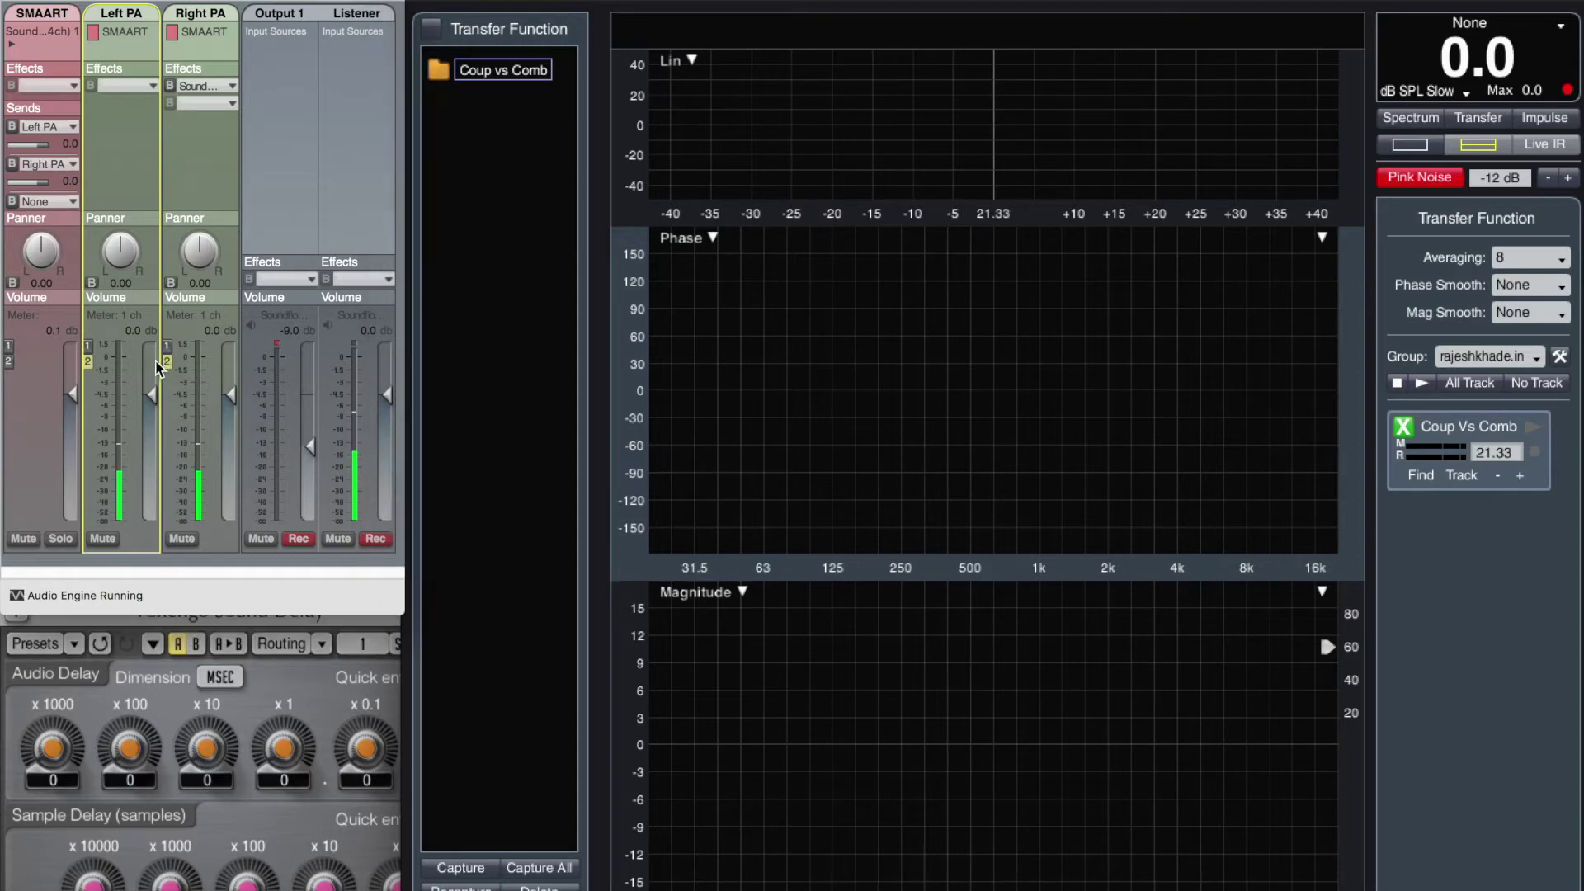
click(90, 364)
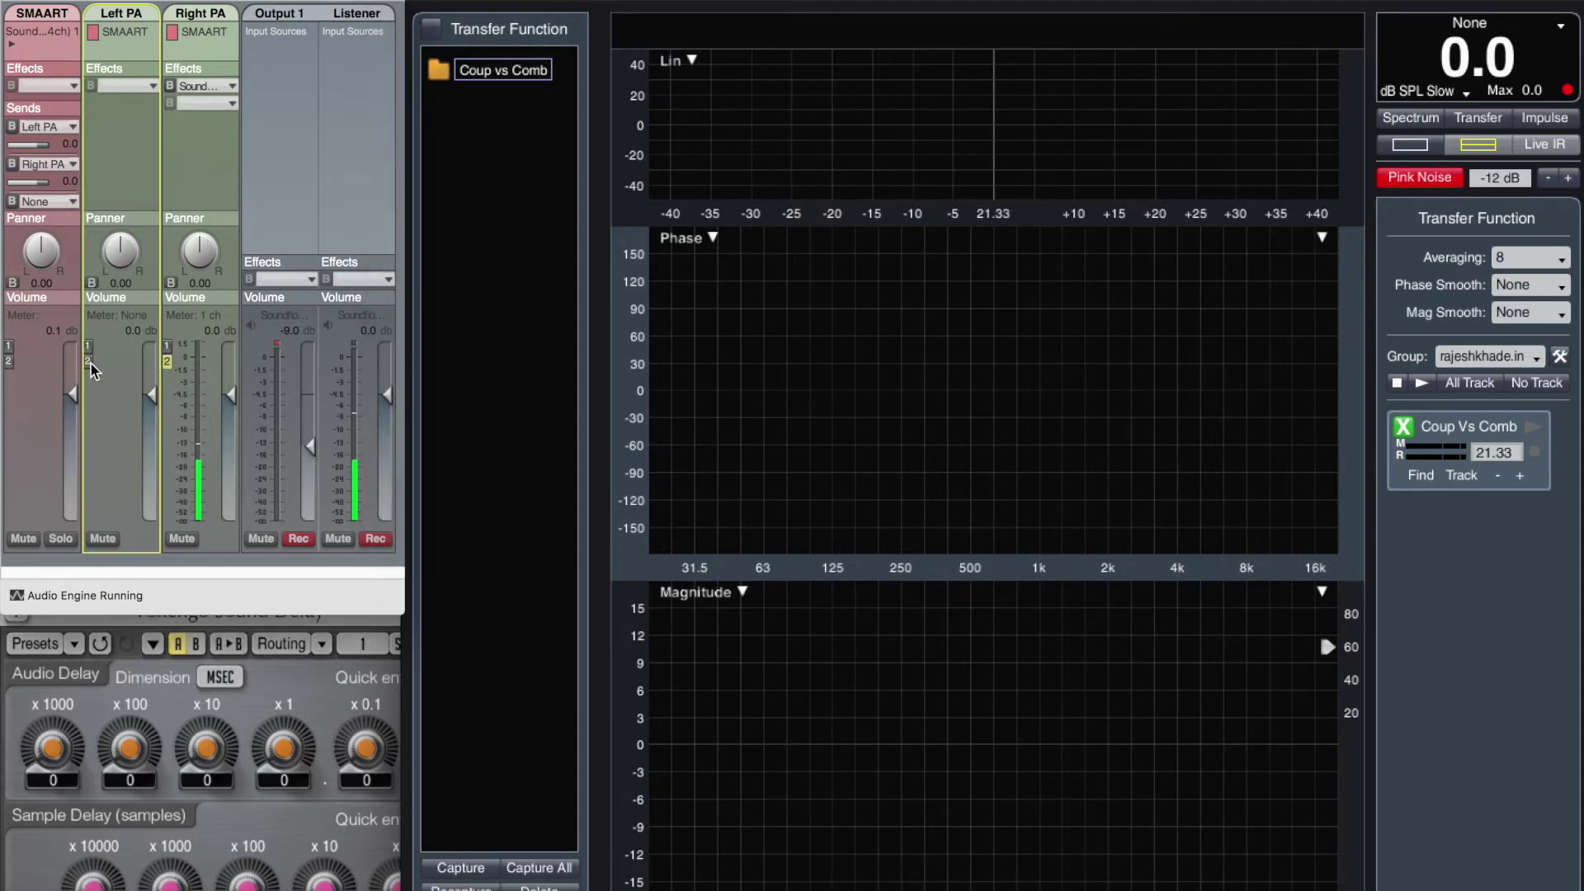
click(166, 365)
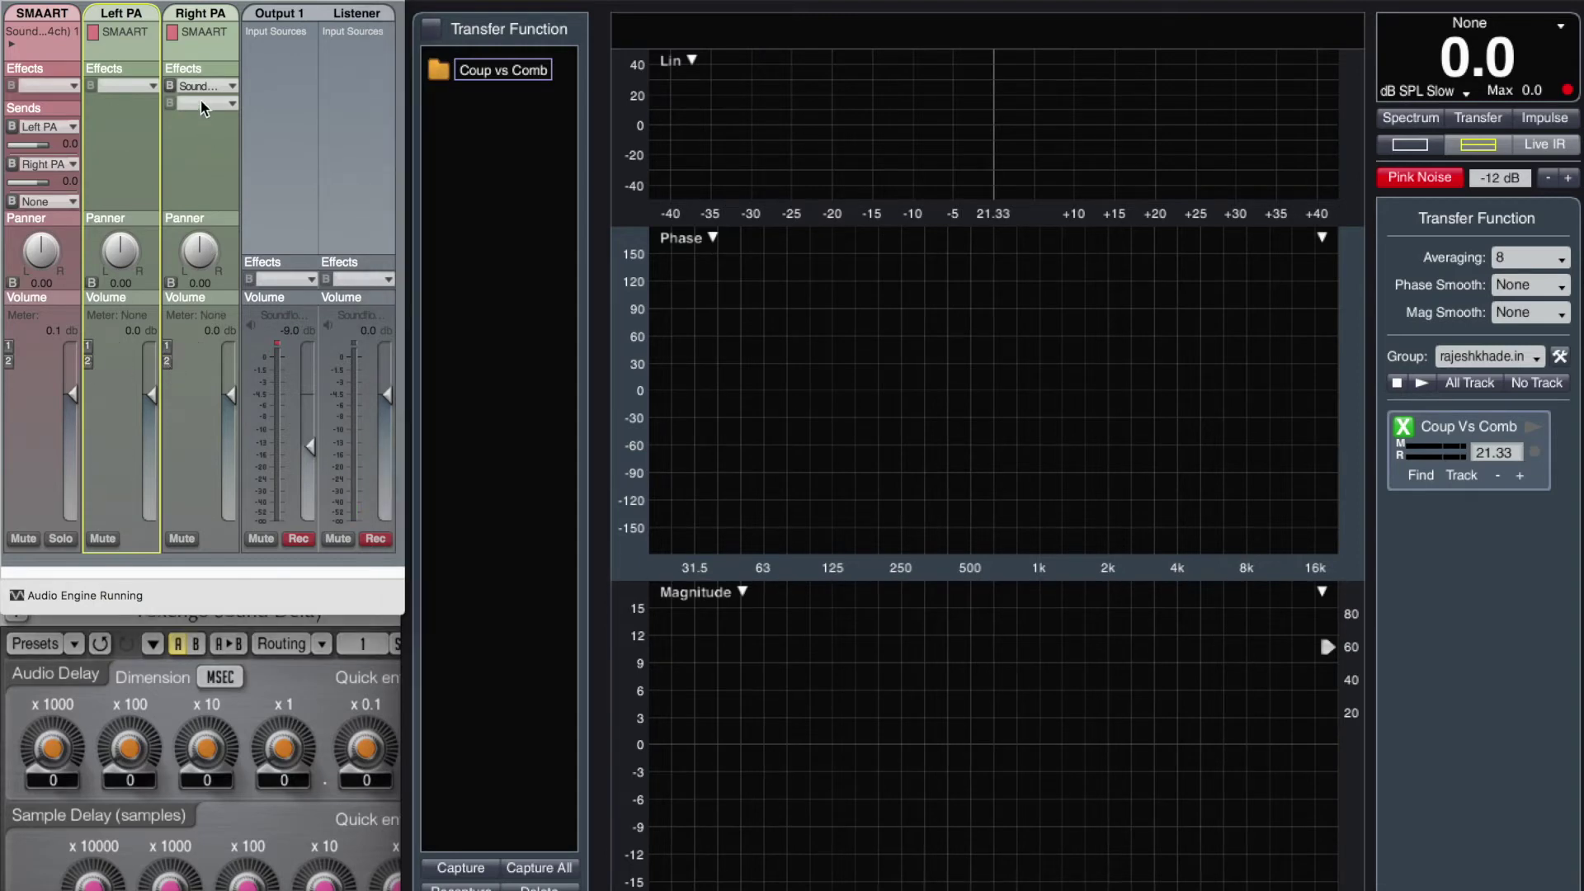
click(160, 626)
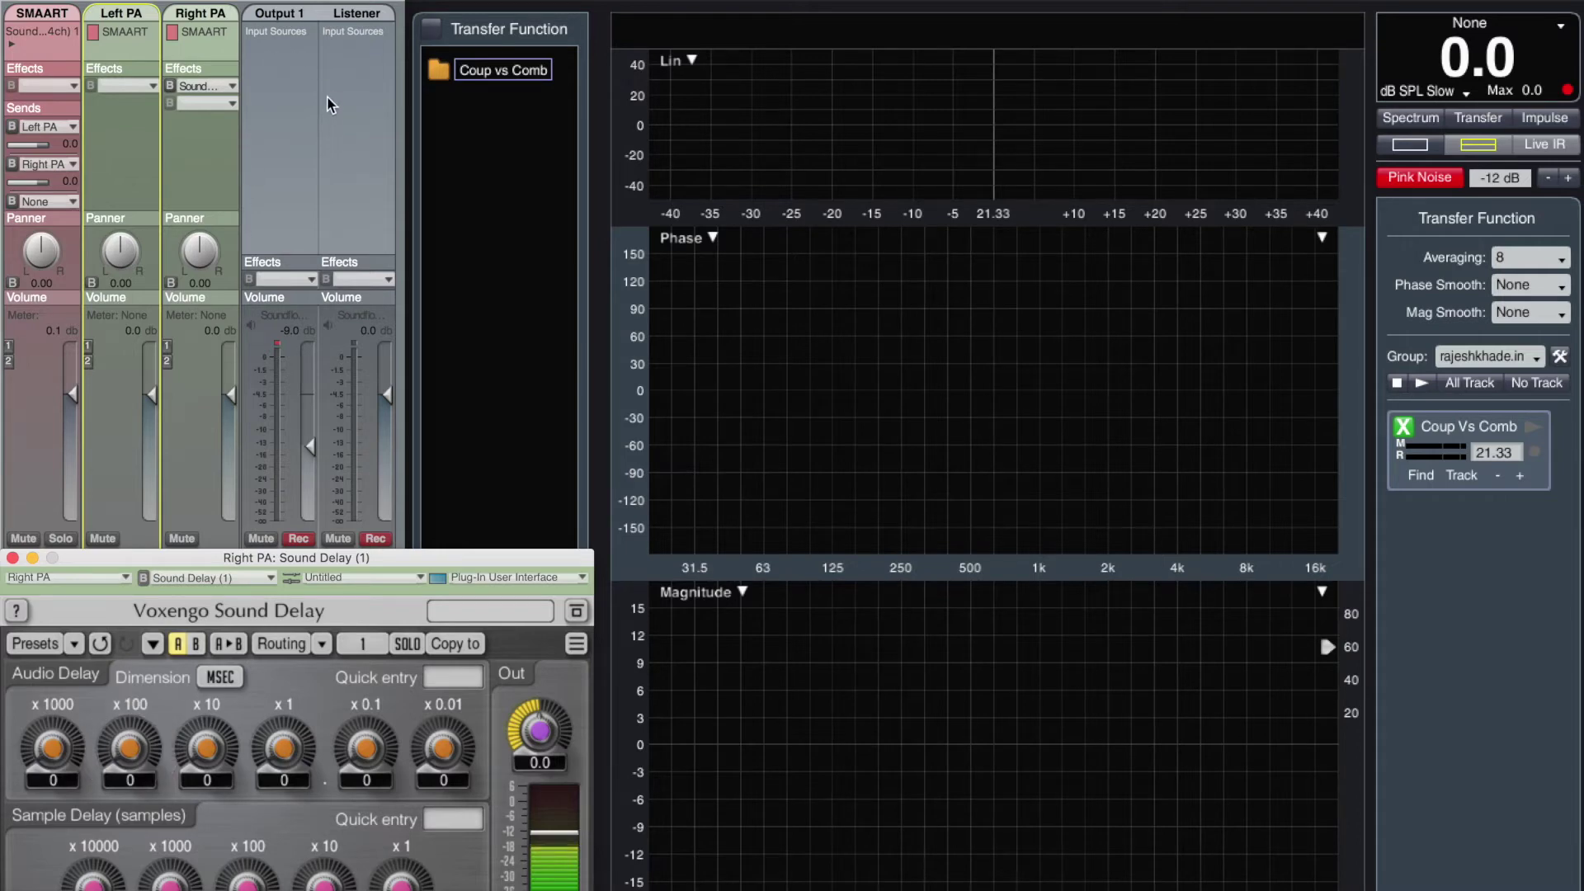
click(644, 16)
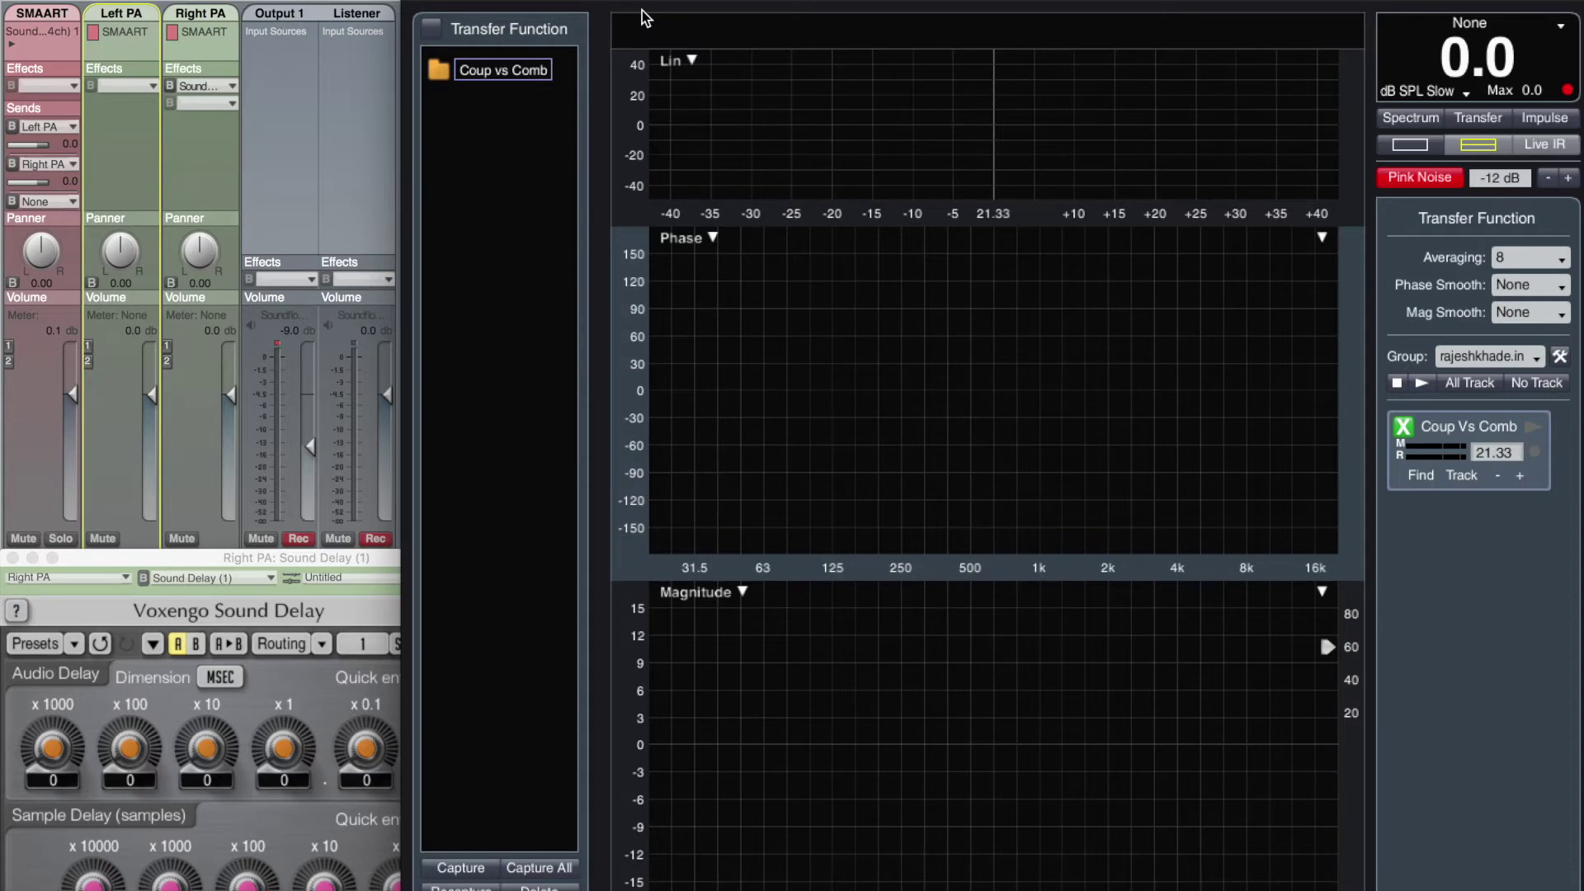
click(131, 13)
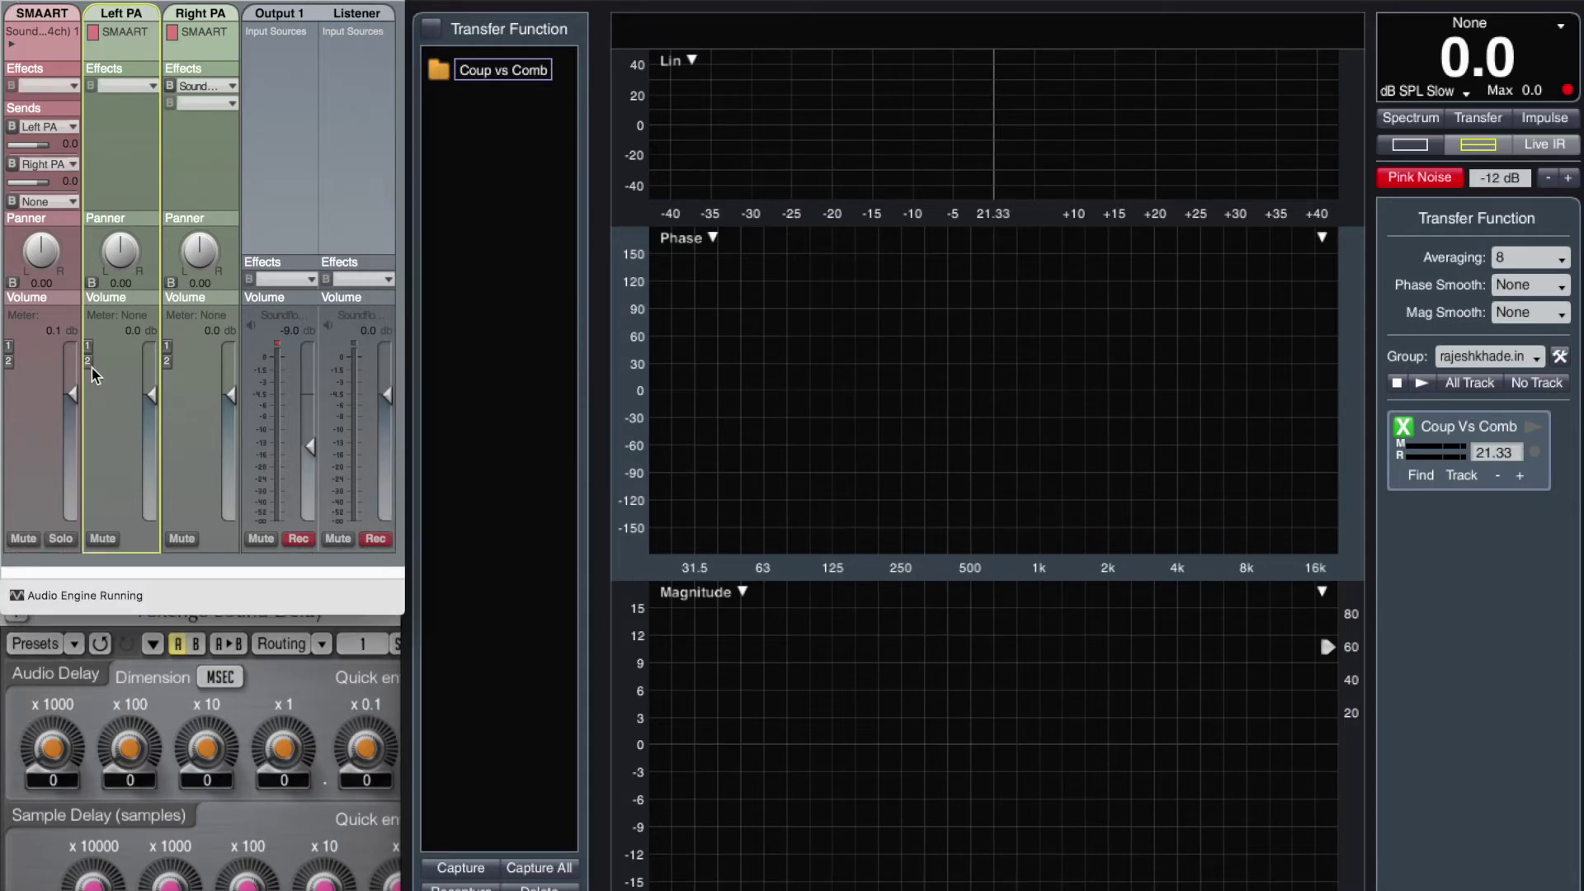
click(87, 362)
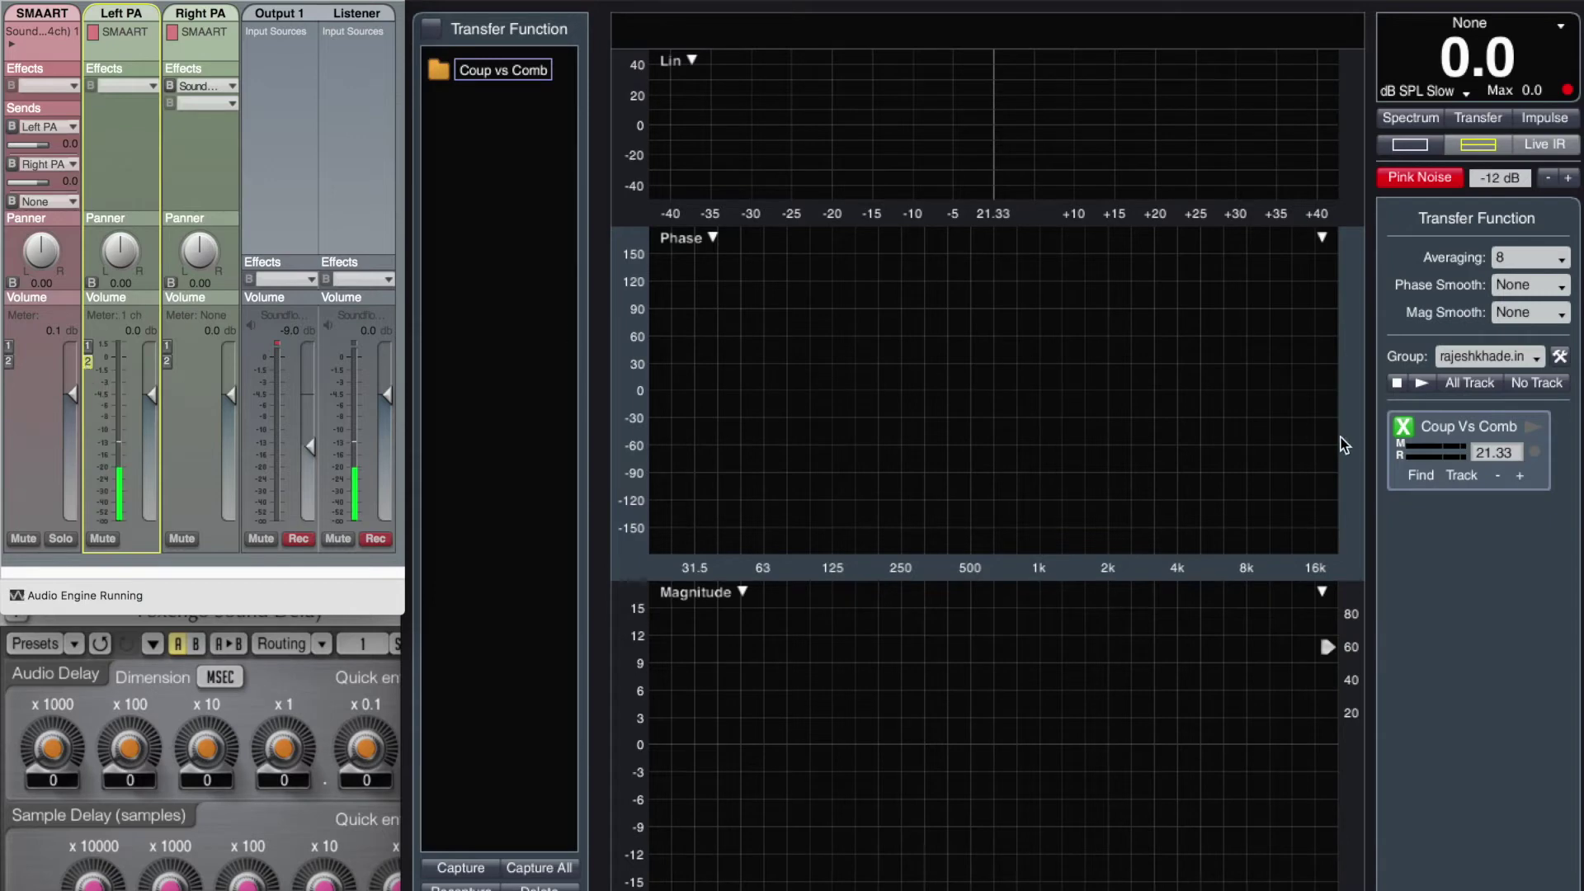
click(1404, 428)
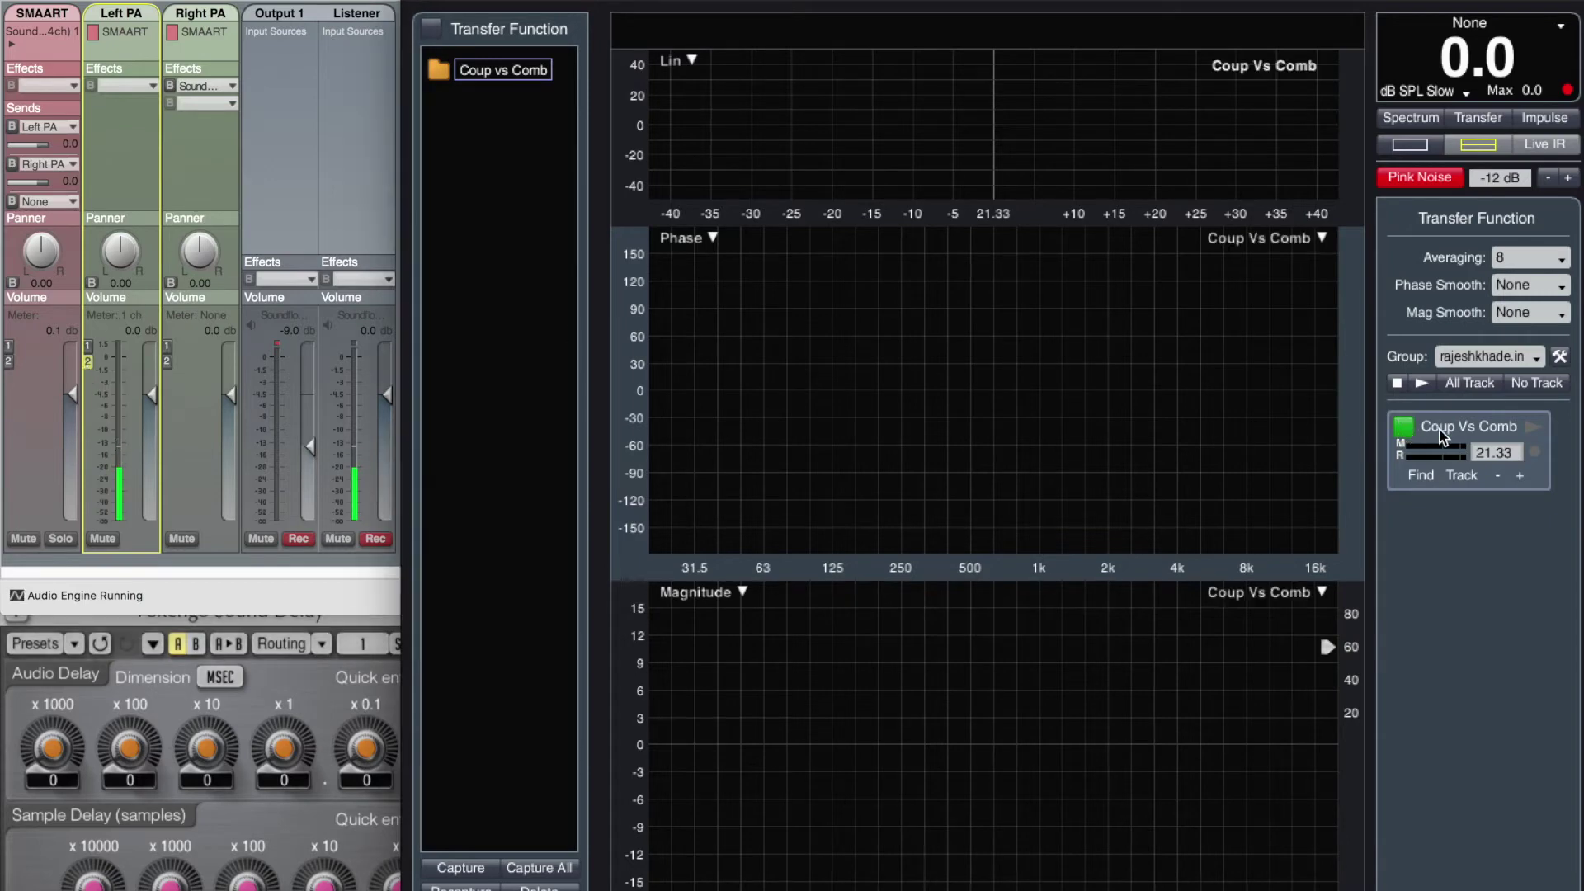
click(1531, 427)
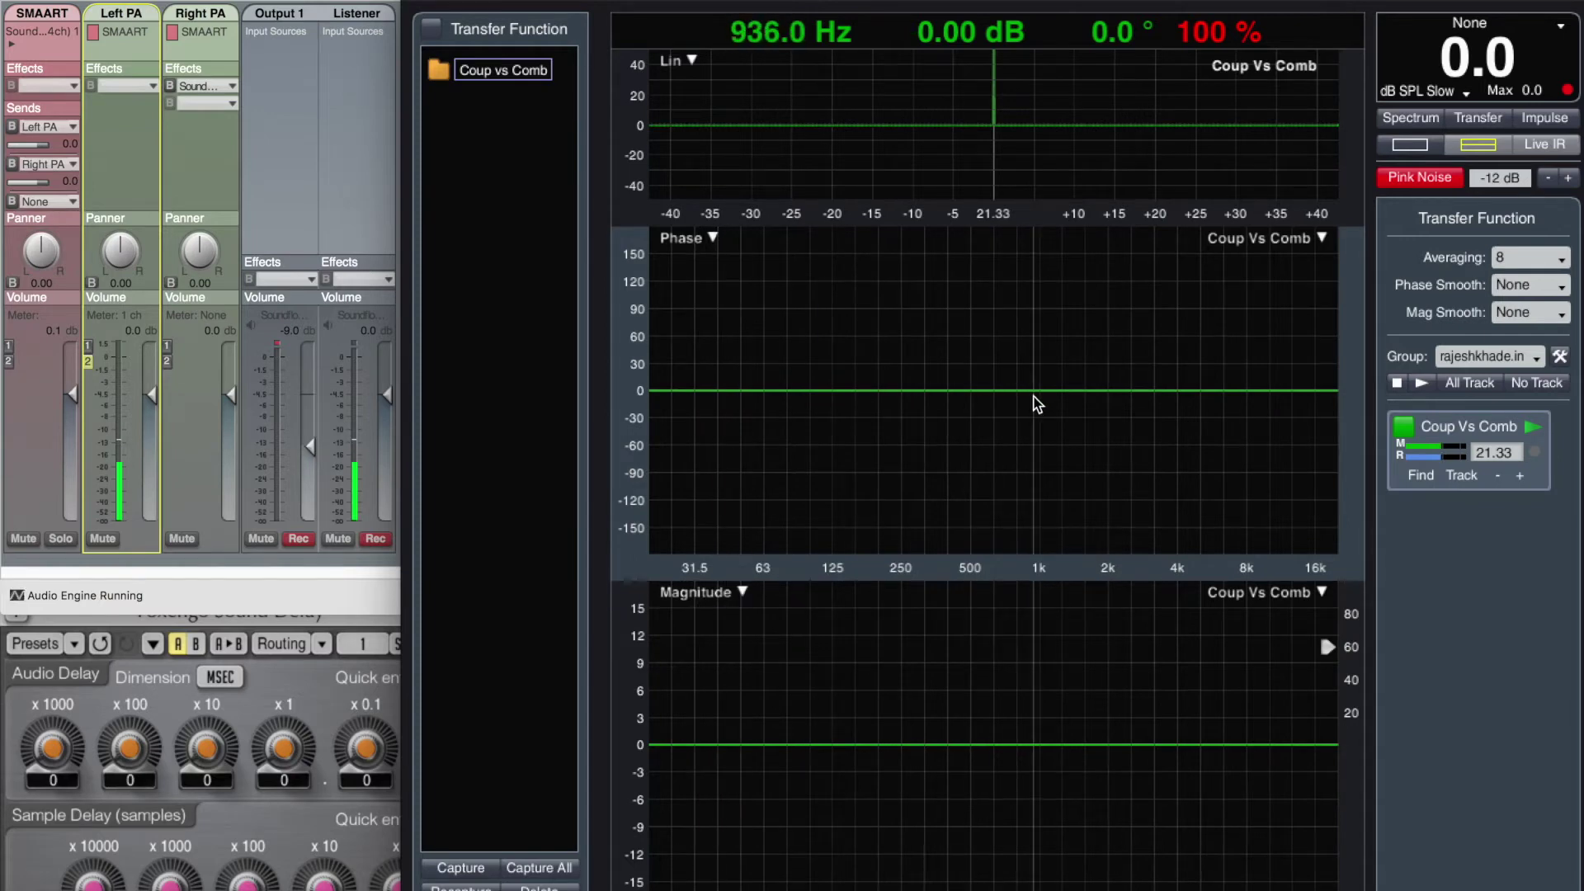
click(88, 362)
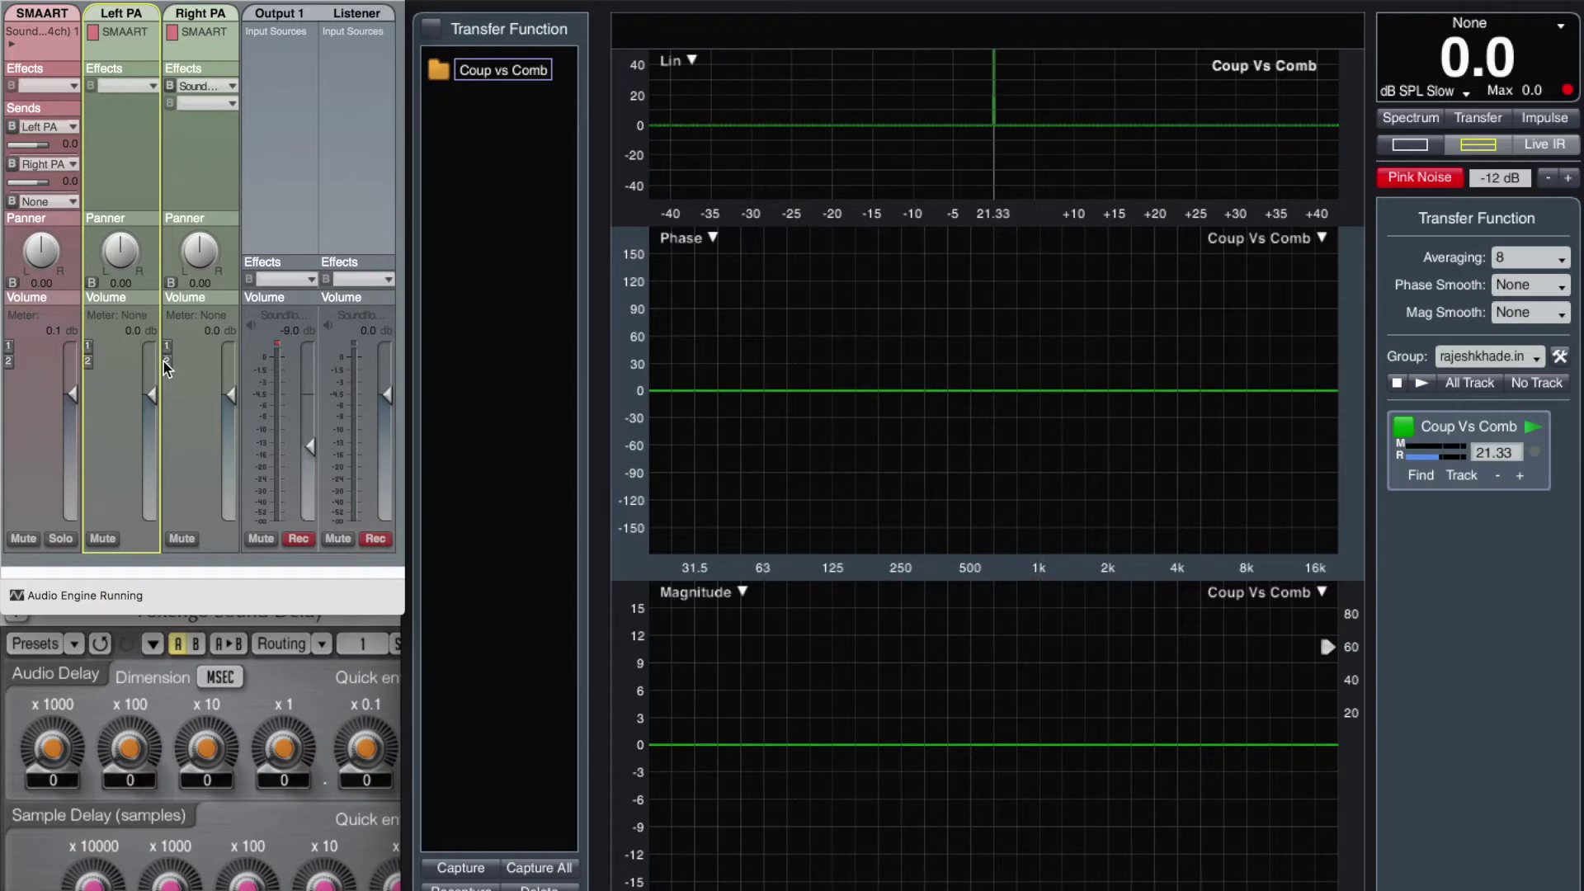
click(1534, 428)
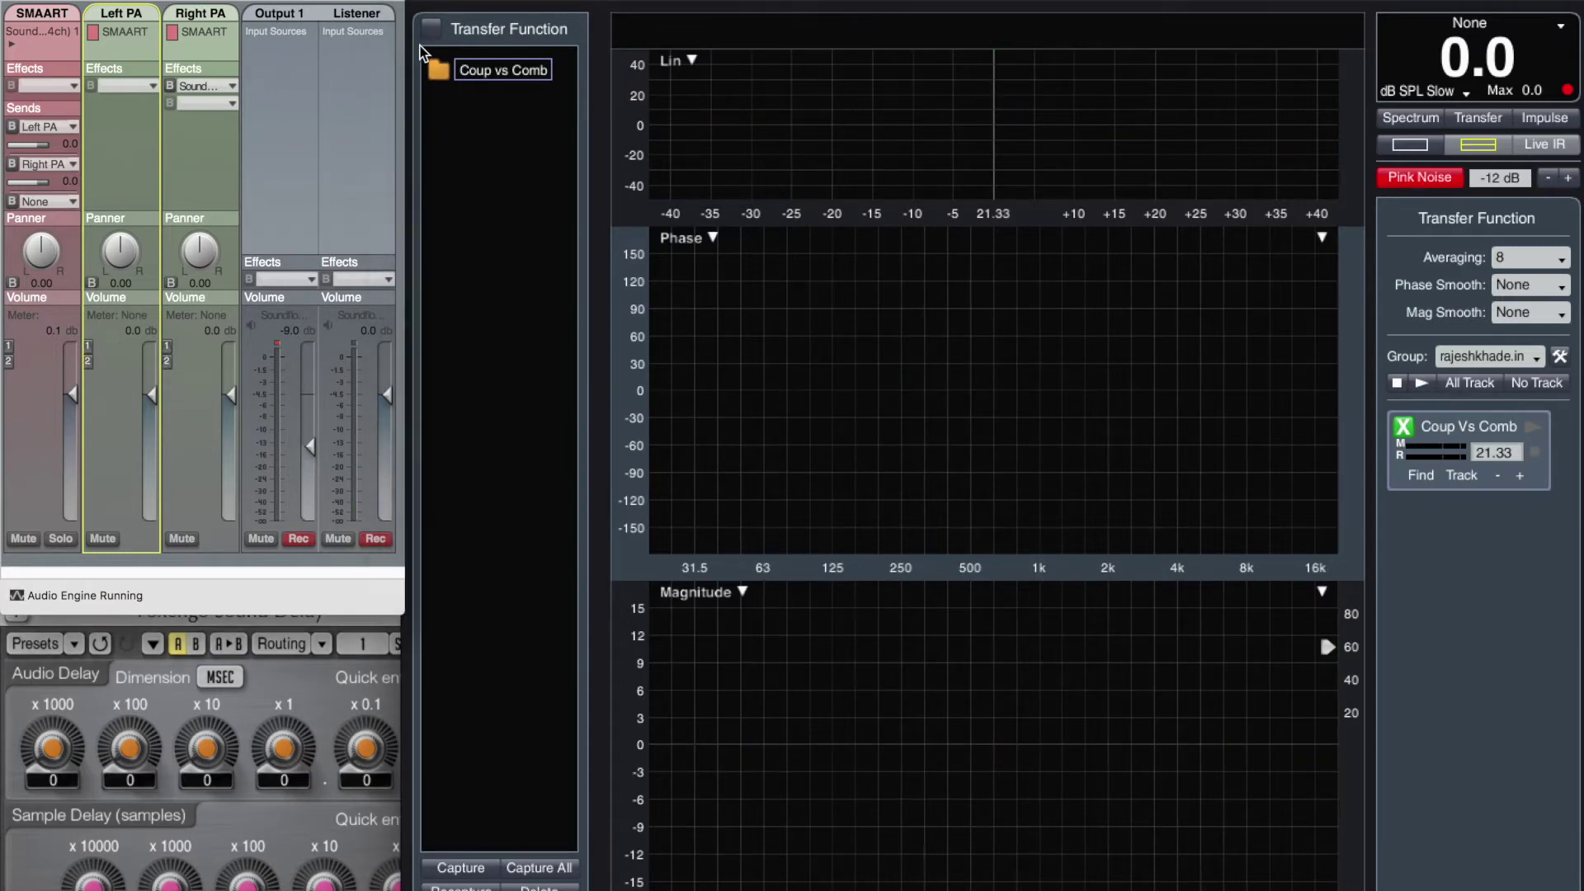
Feed input 2 from both PAs into the restarted Coup Vs Comb measurement, then switch both off.
click(220, 15)
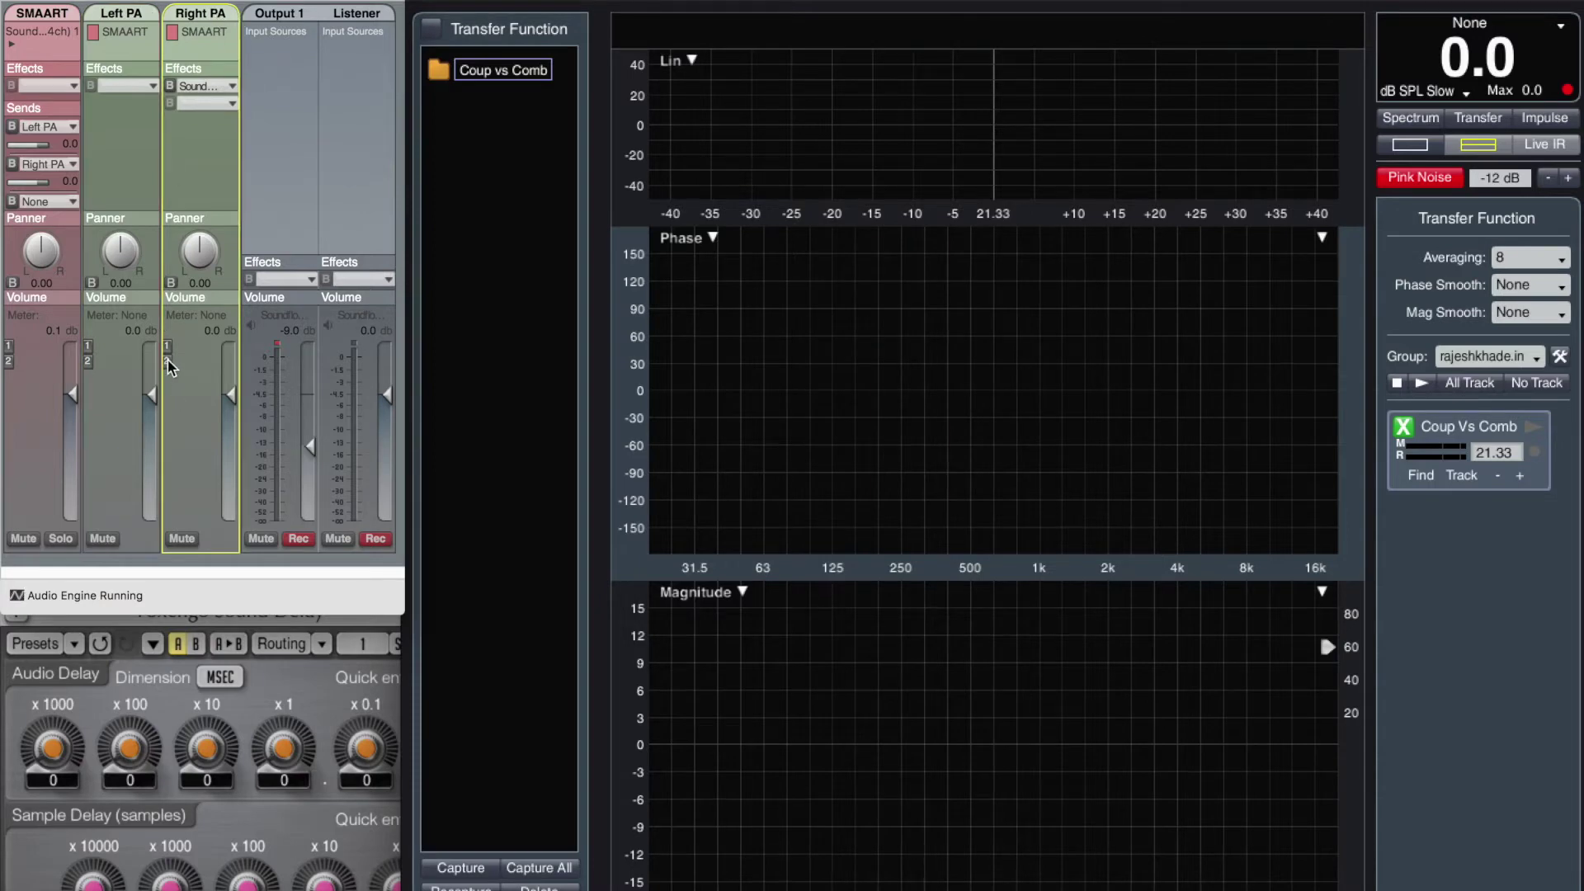
click(167, 361)
click(1532, 429)
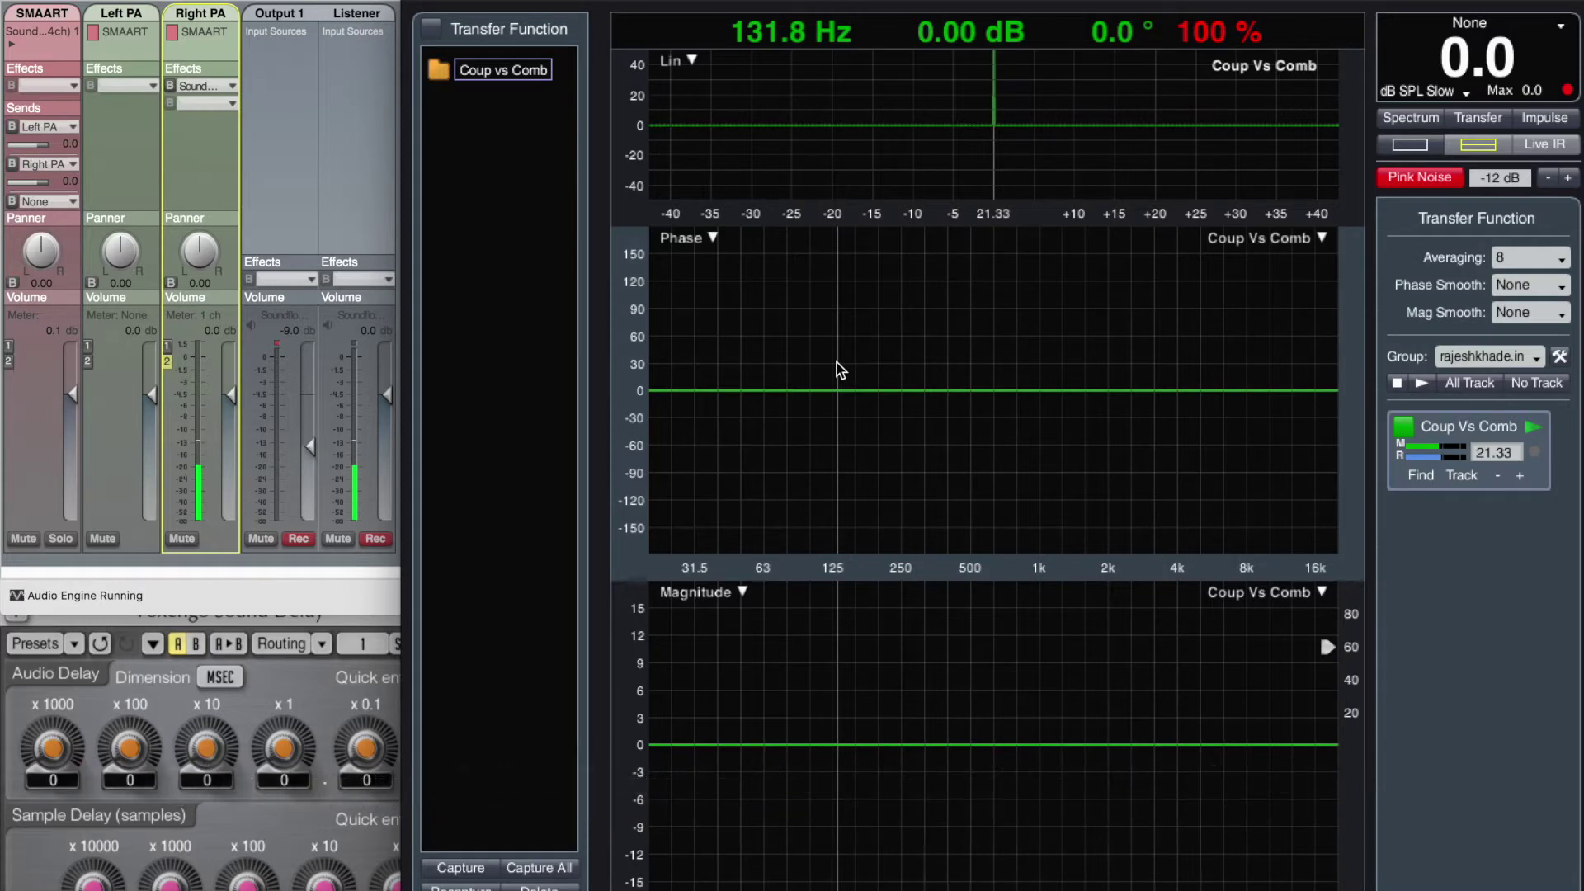
click(87, 362)
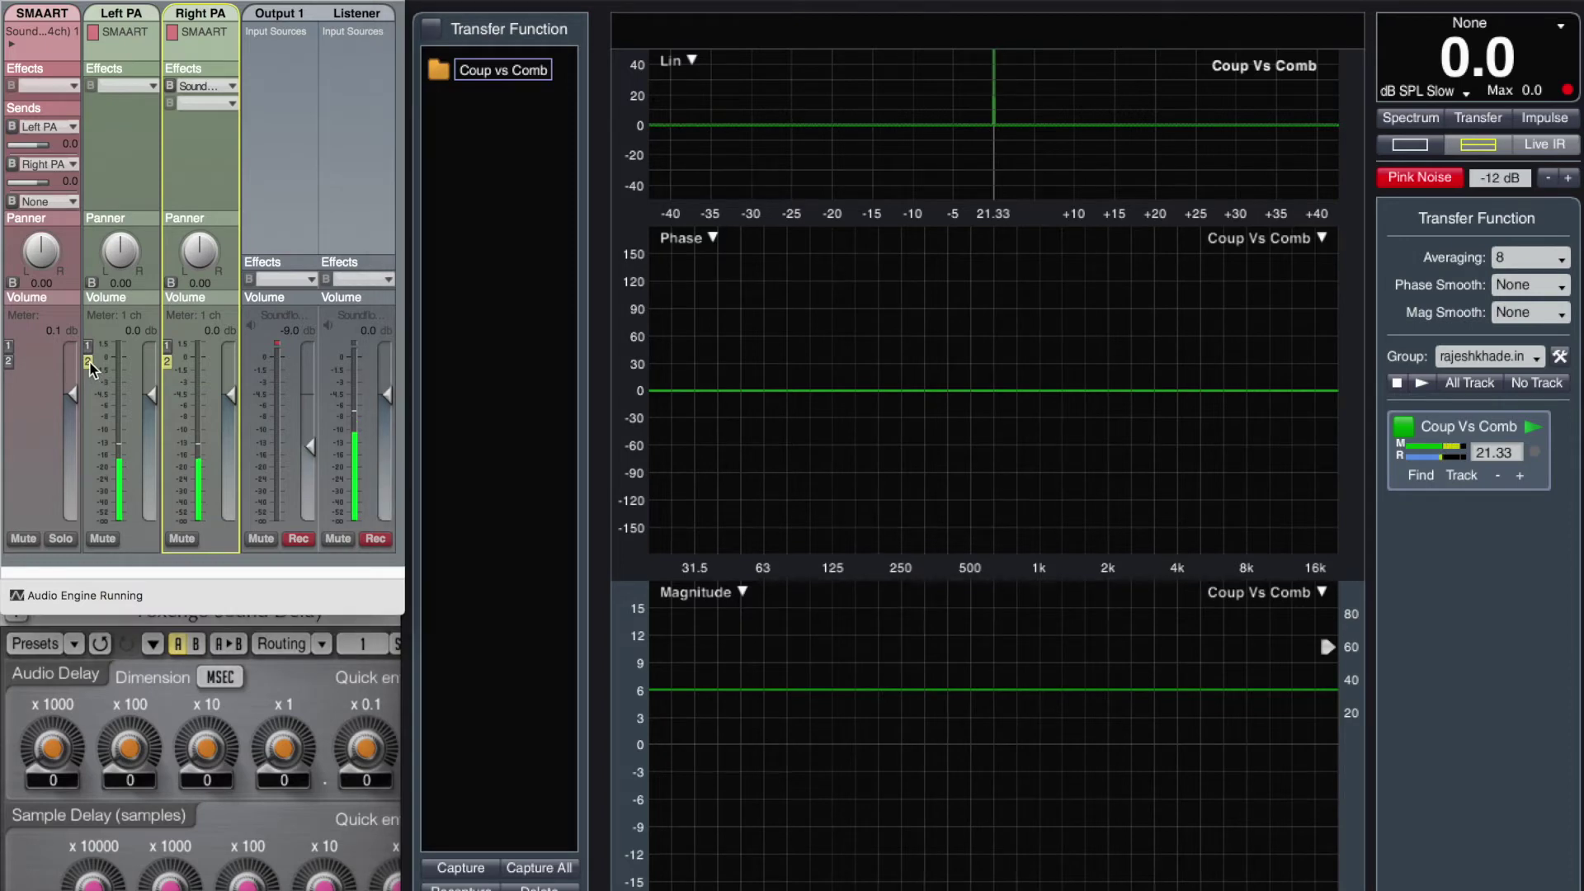
click(167, 362)
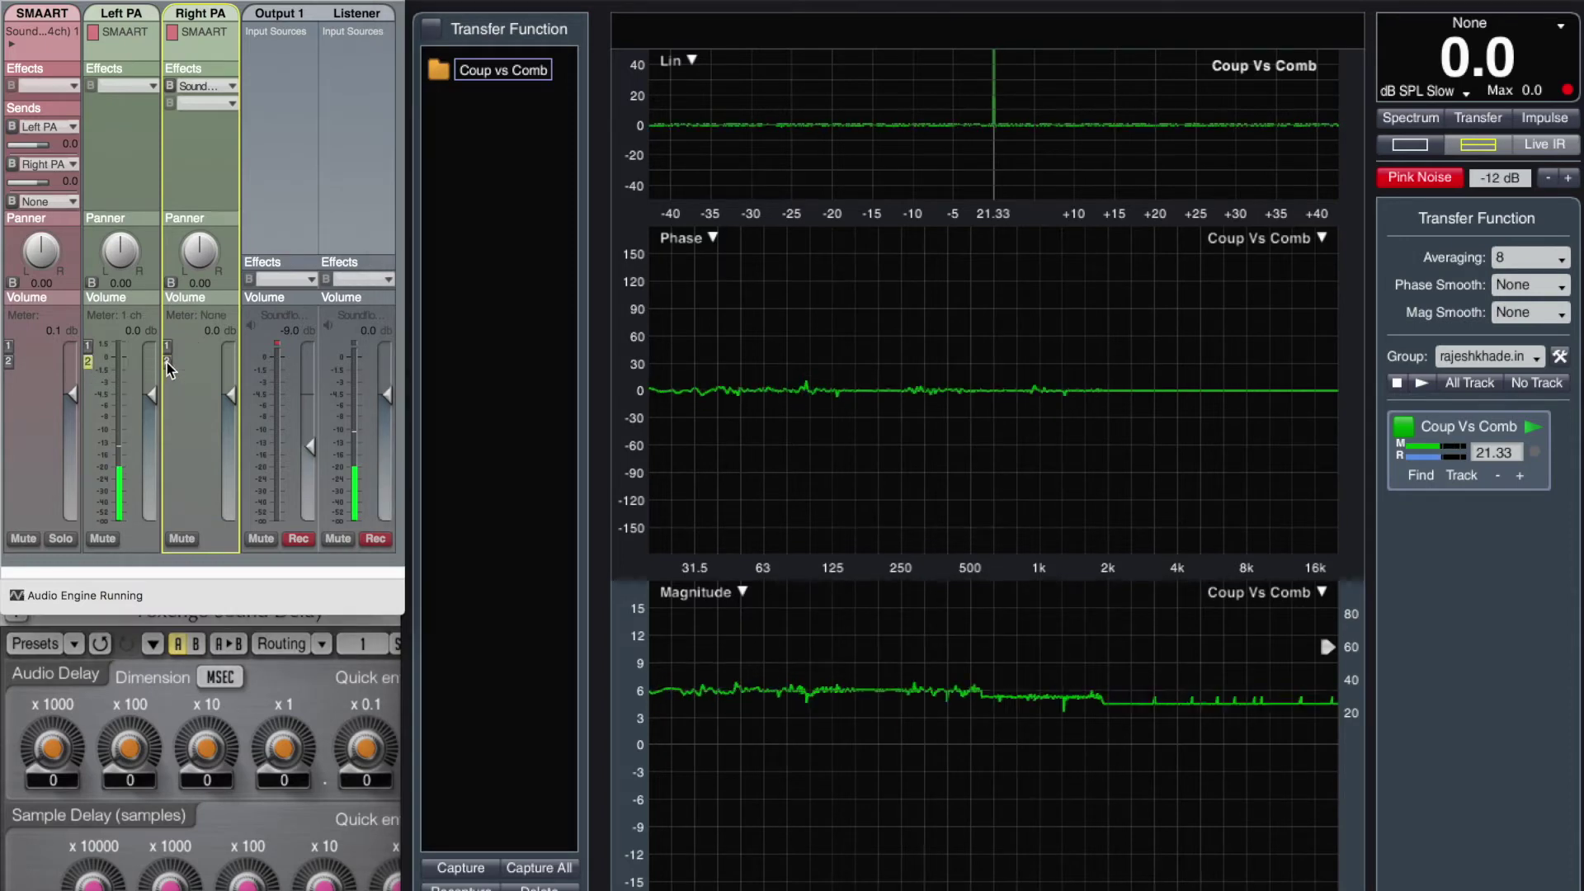
click(91, 365)
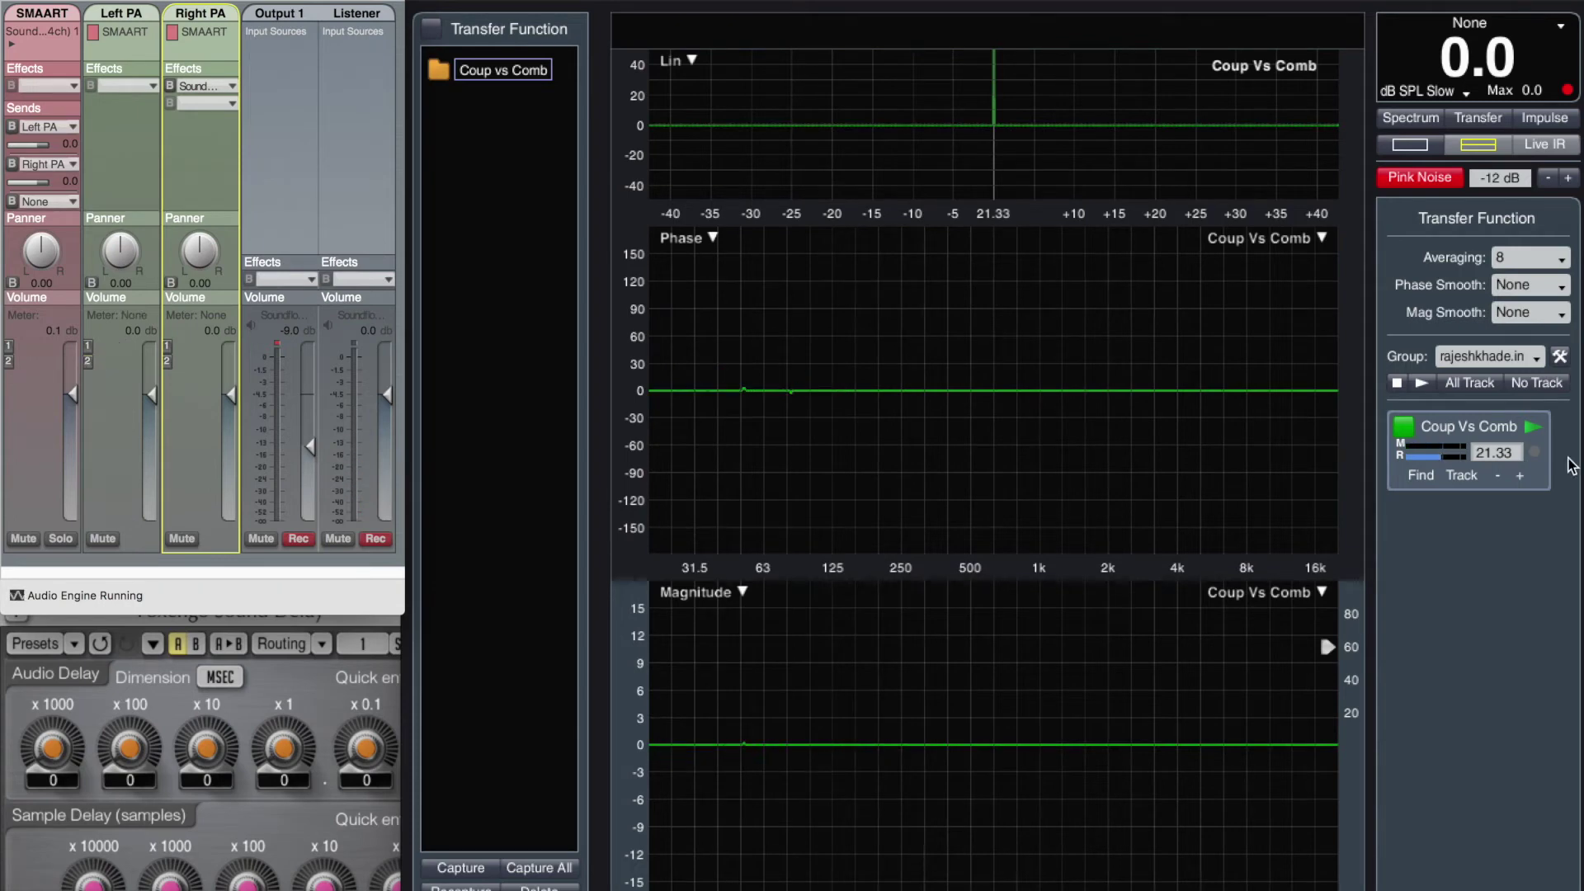
Restart Coup Vs Comb and turn input 2 back on for both PAs, lifting magnitude to +6 dB.
click(1530, 433)
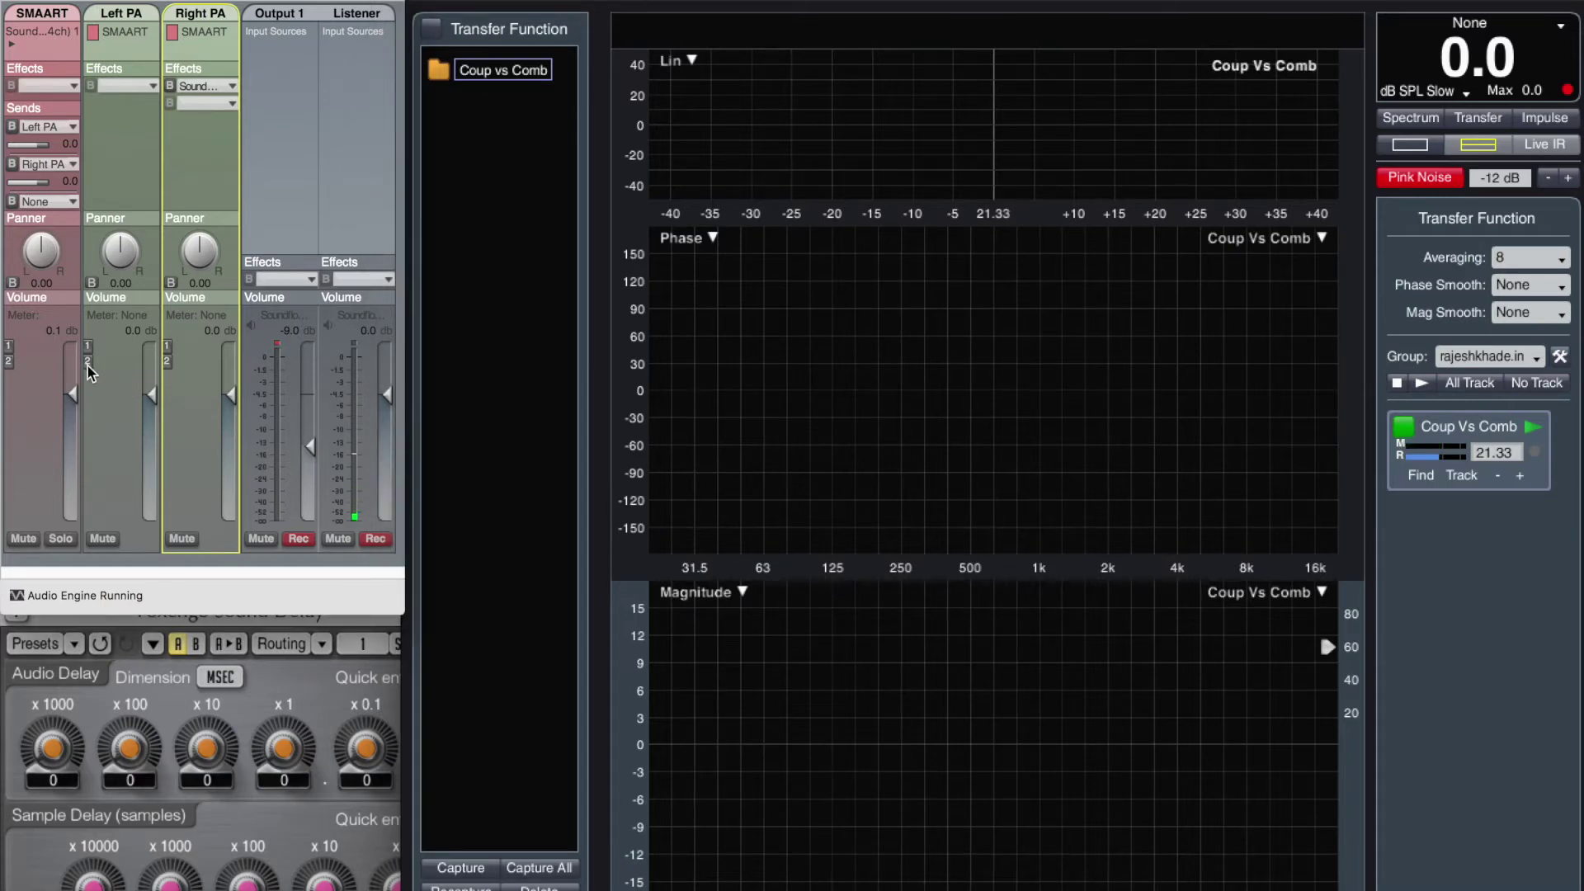
click(169, 361)
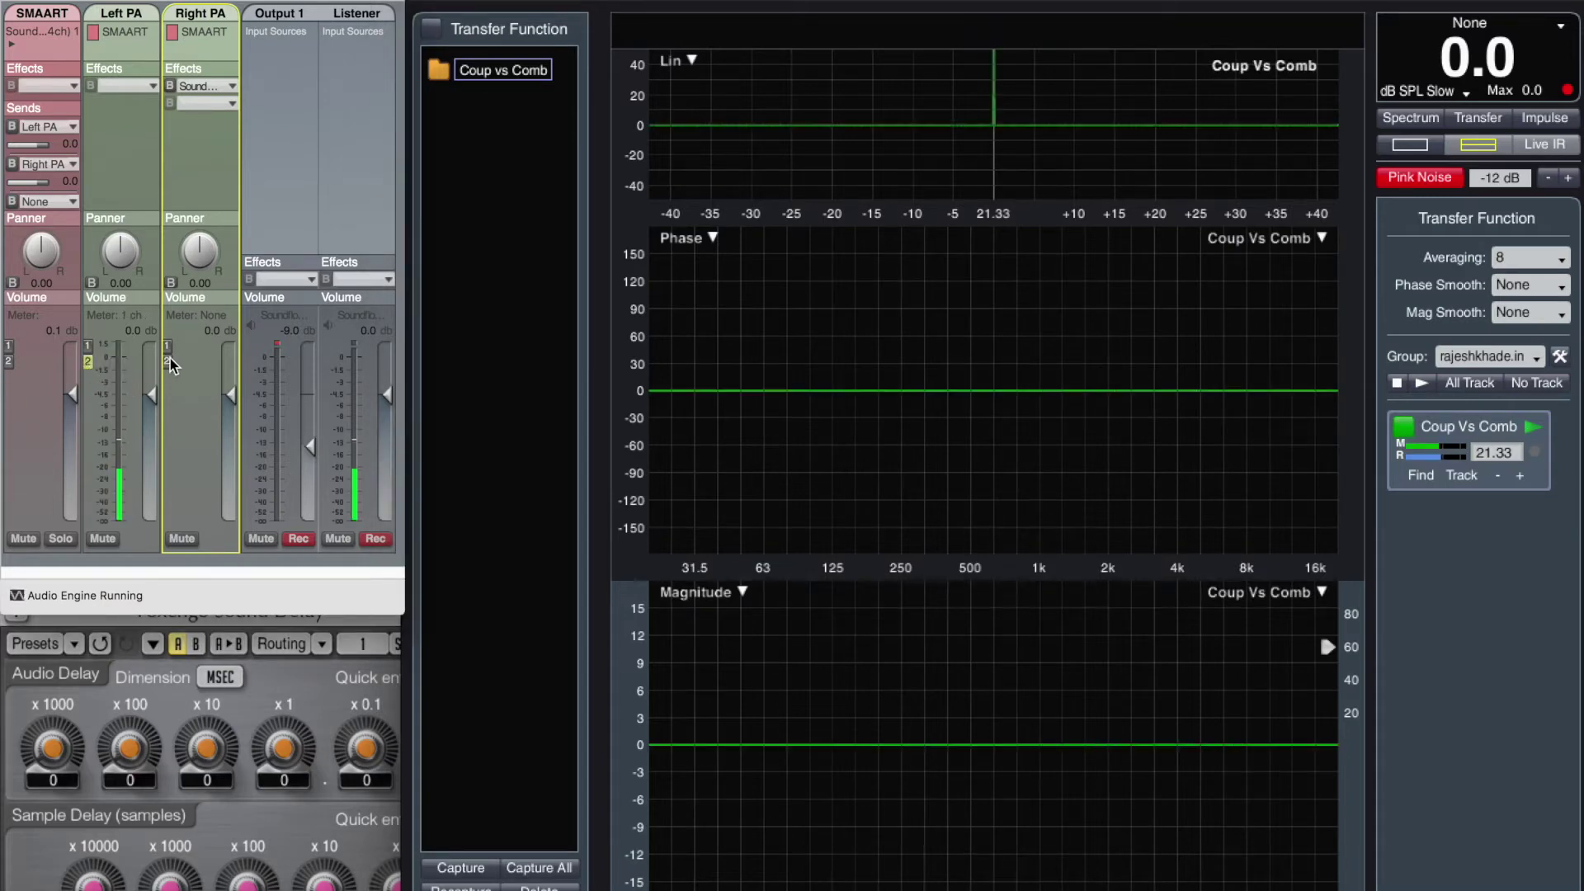
click(169, 361)
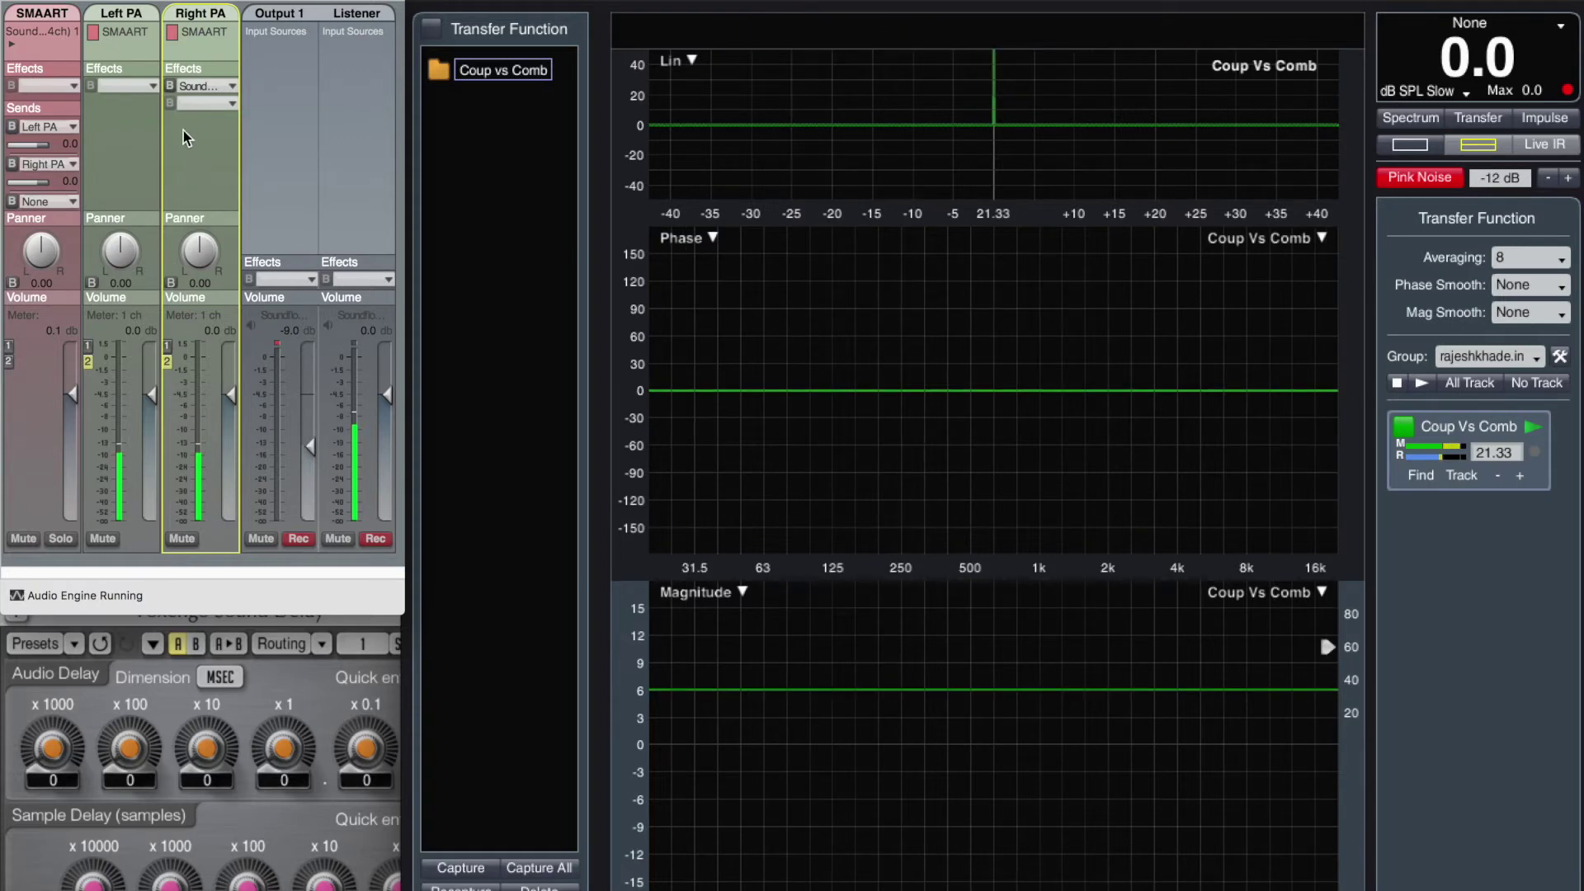
Delay the Right PA by 1 ms in Voxengo Sound Delay and watch the comb filtering in Smaart.
click(136, 668)
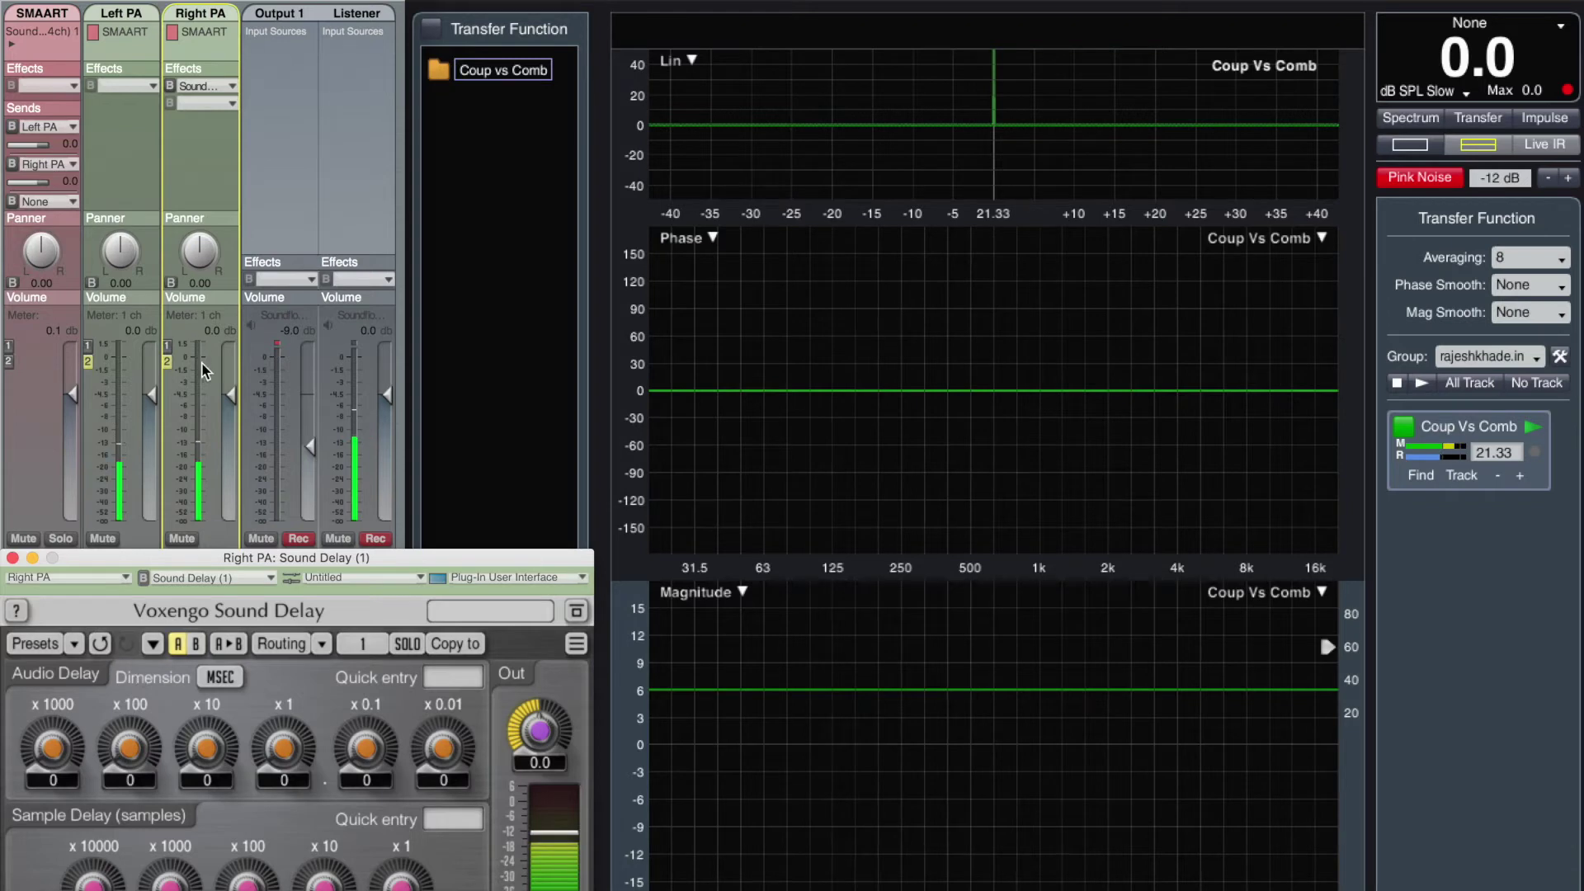
click(258, 763)
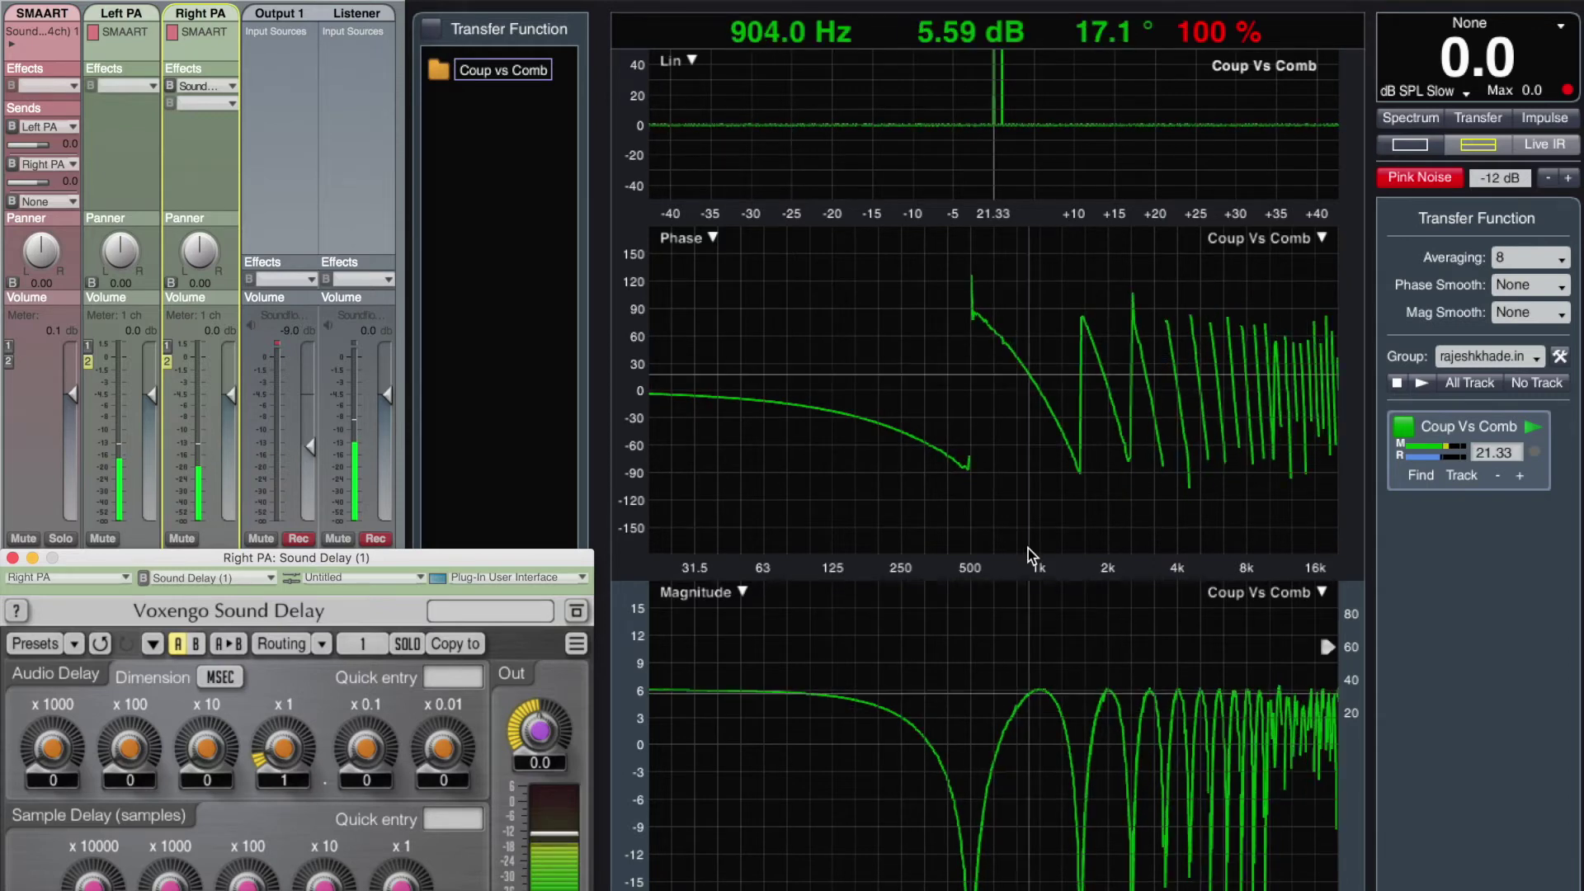
click(1041, 694)
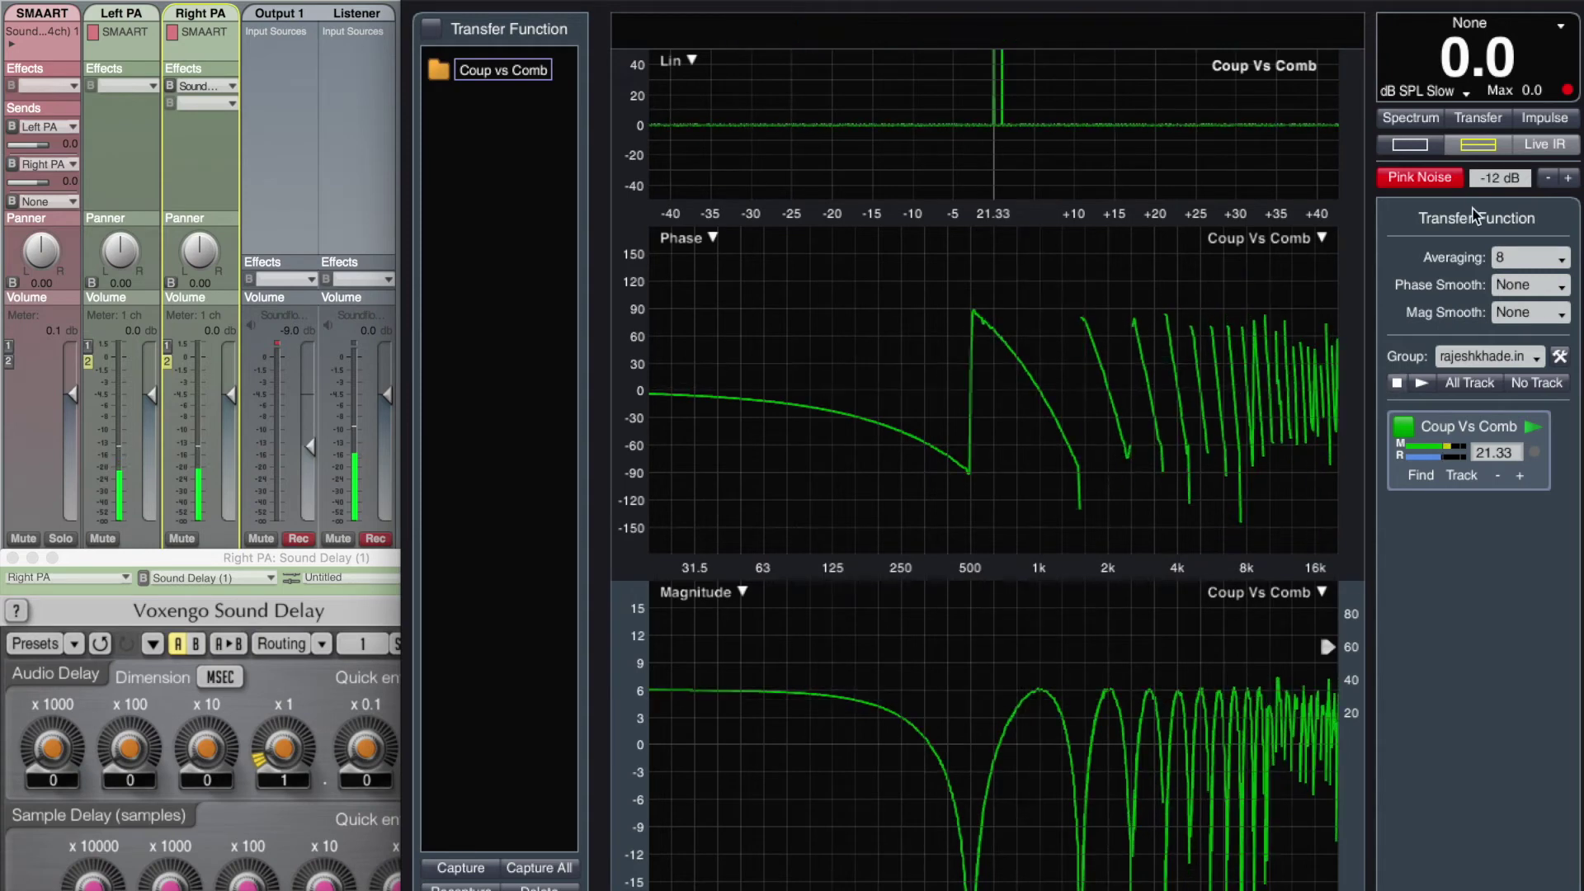
click(1408, 123)
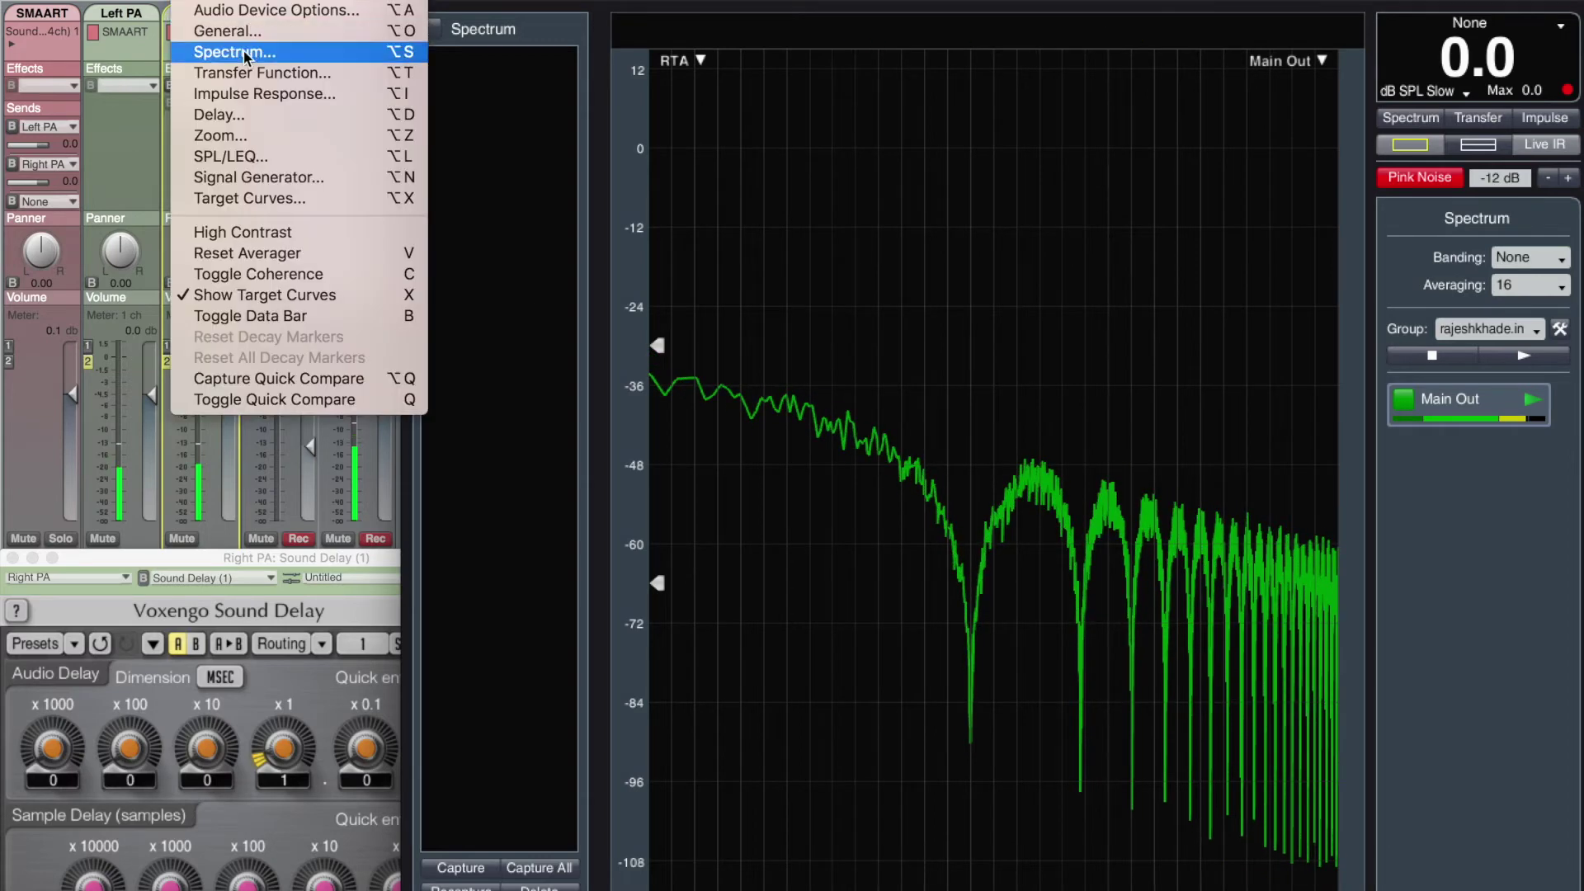
Set the Spectrum display's frequency scale to linear in the spectrum options.
click(245, 54)
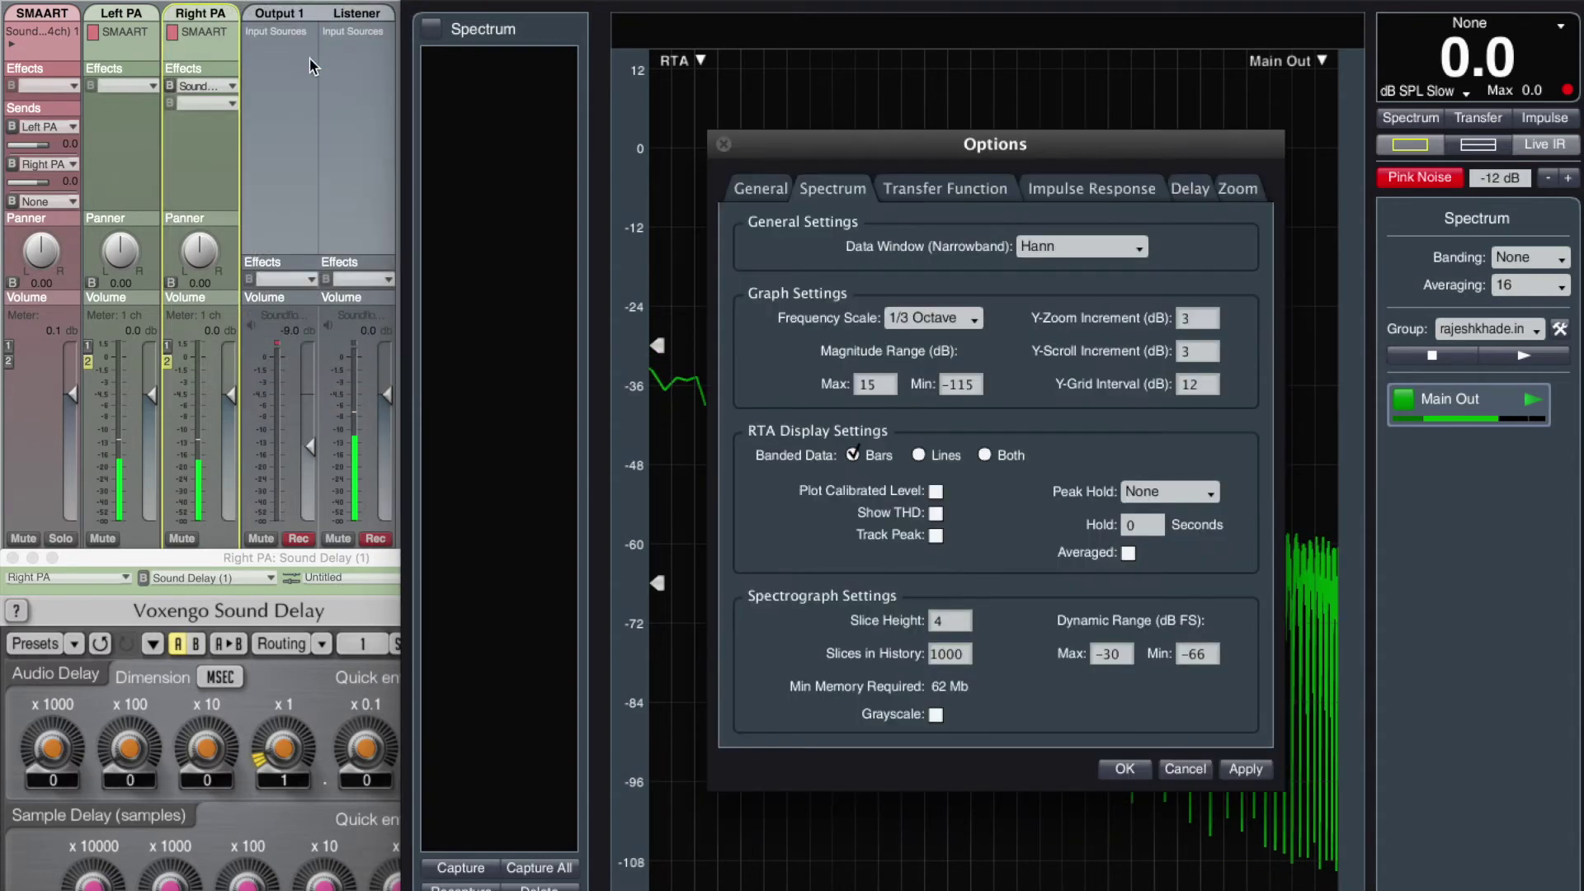
click(919, 316)
click(929, 407)
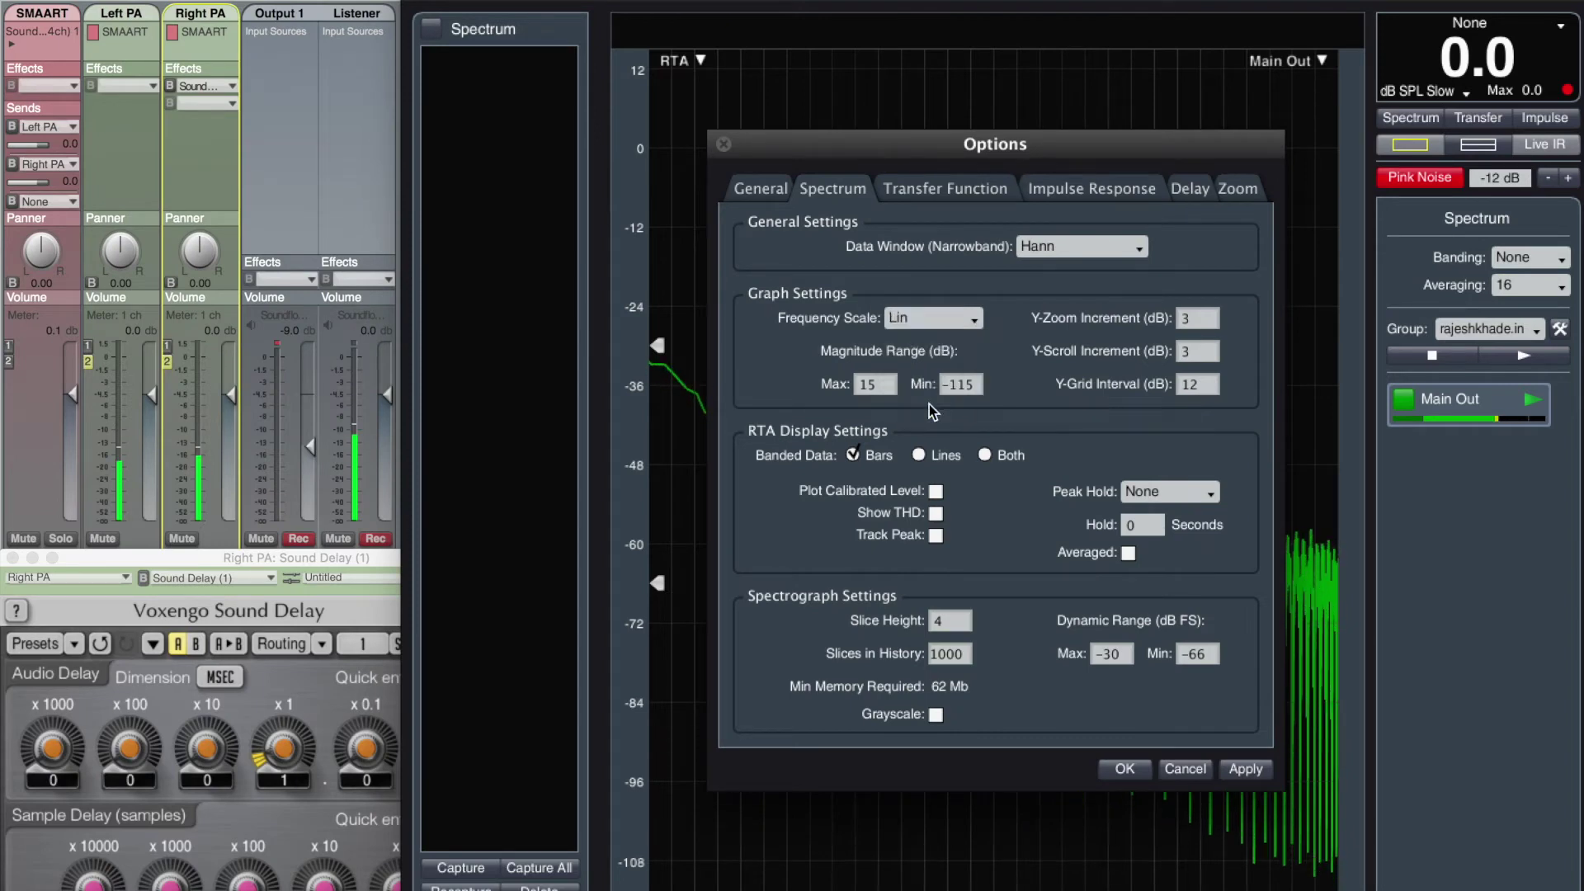
click(1248, 772)
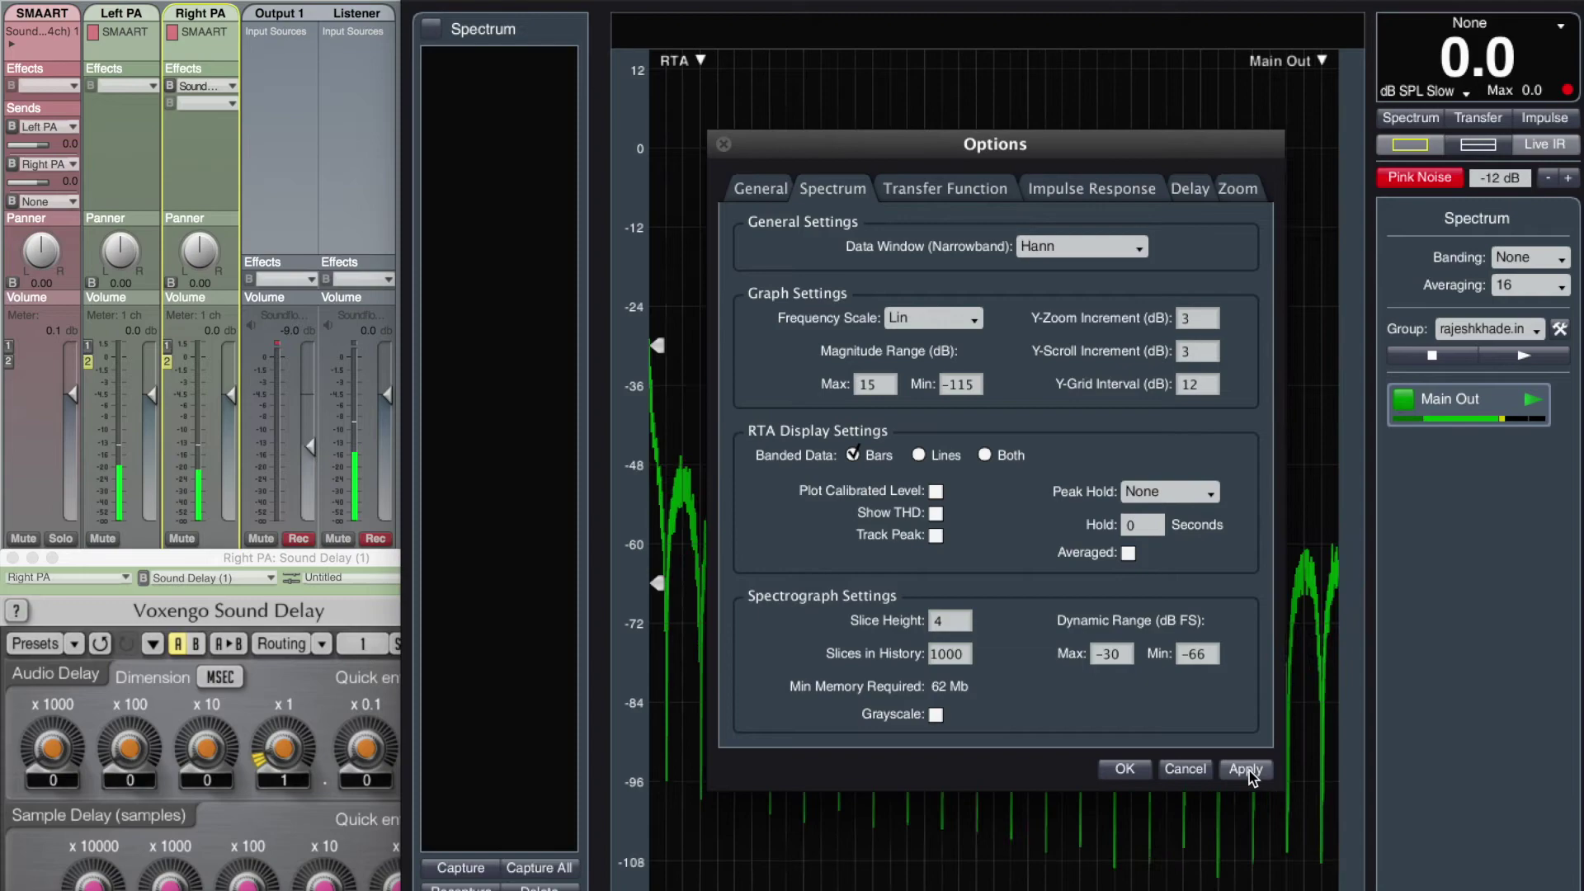
click(1125, 770)
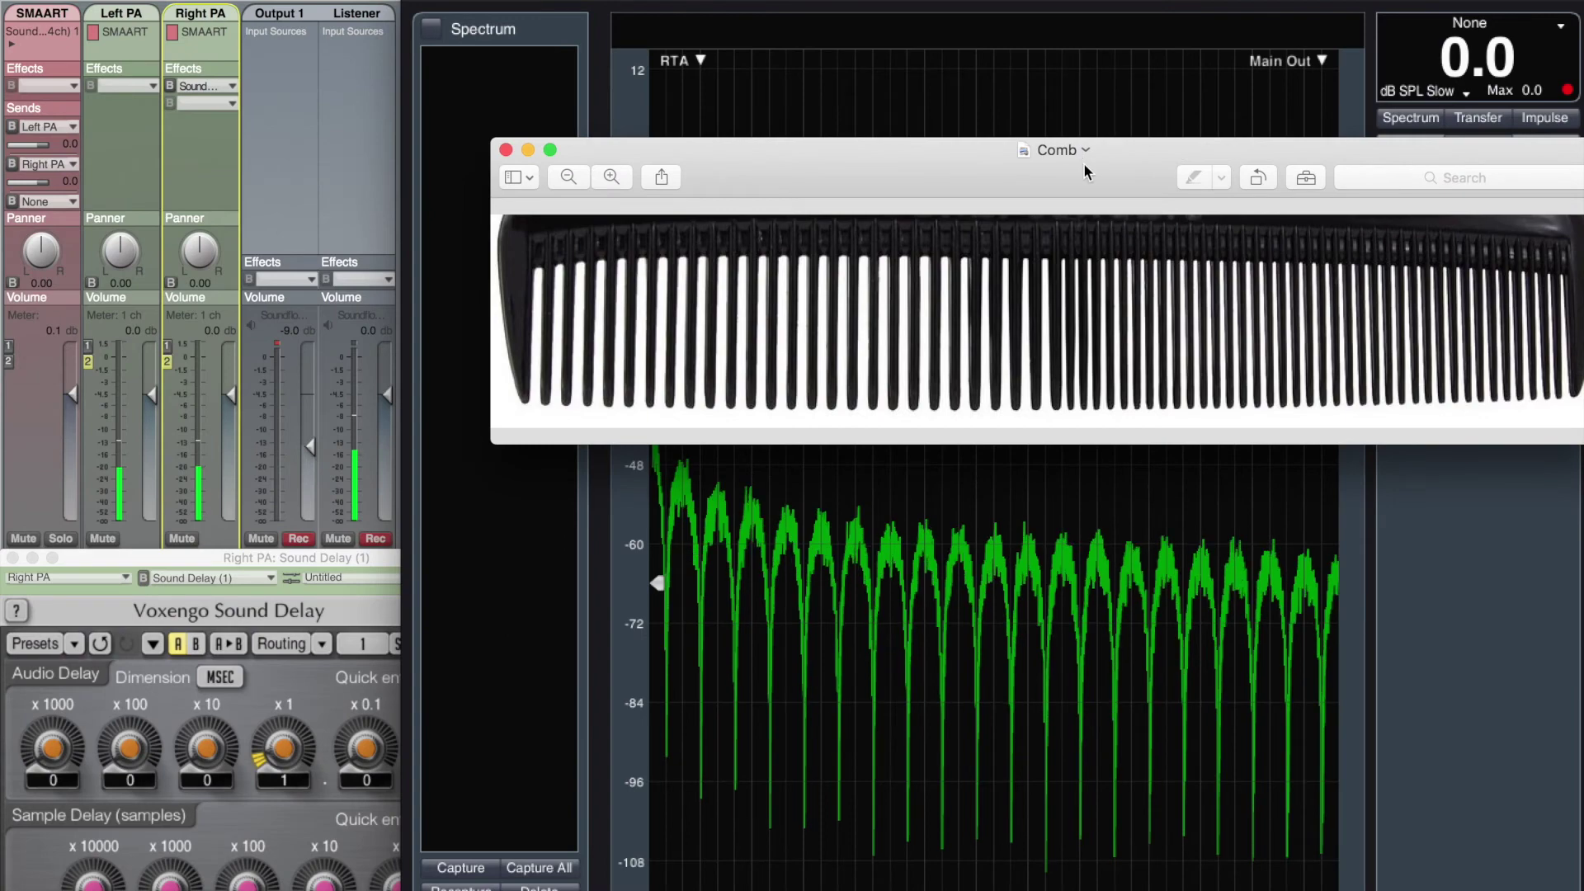
Compare the comb photo against the spectrum, close it, and return to the Transfer view.
mouse_move(1082, 162)
mouse_down()
mouse_move(1302, 183)
mouse_move(1361, 252)
mouse_up()
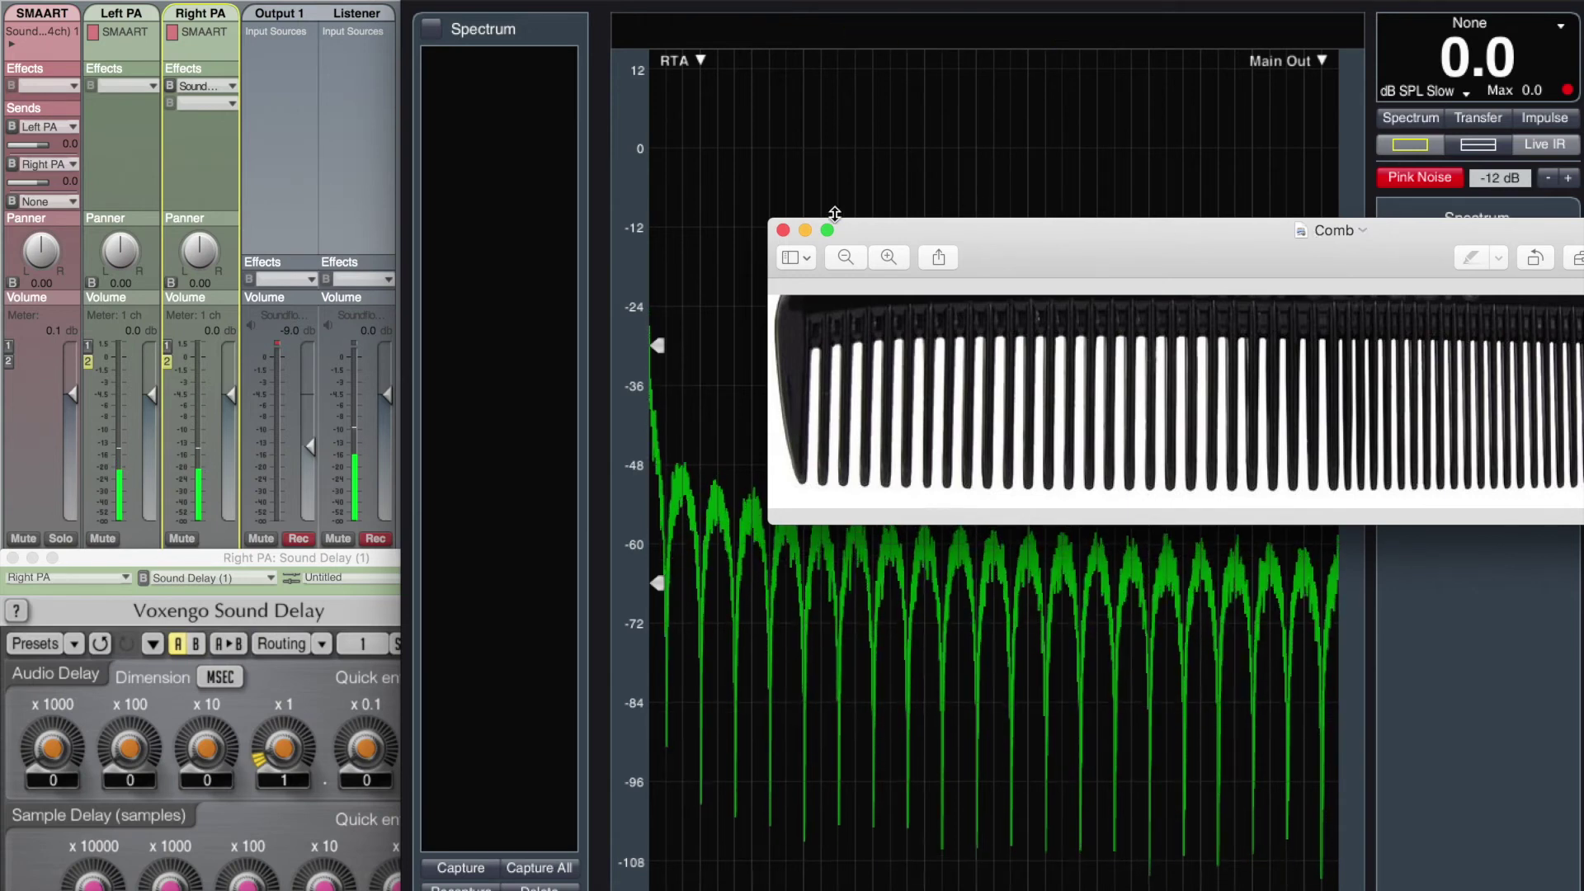
click(782, 230)
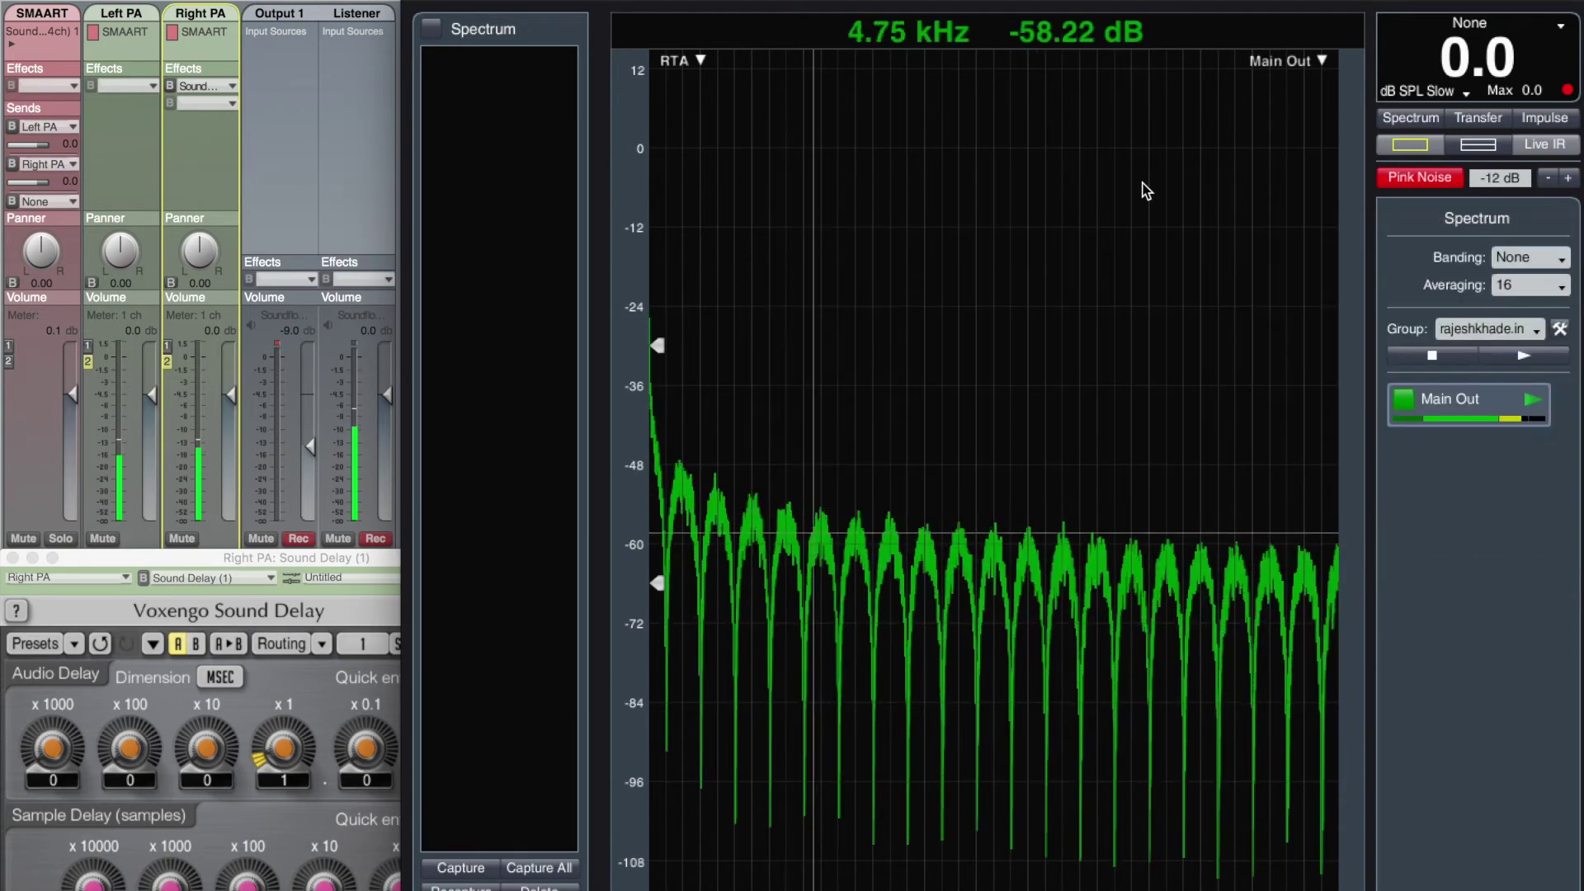
click(1477, 120)
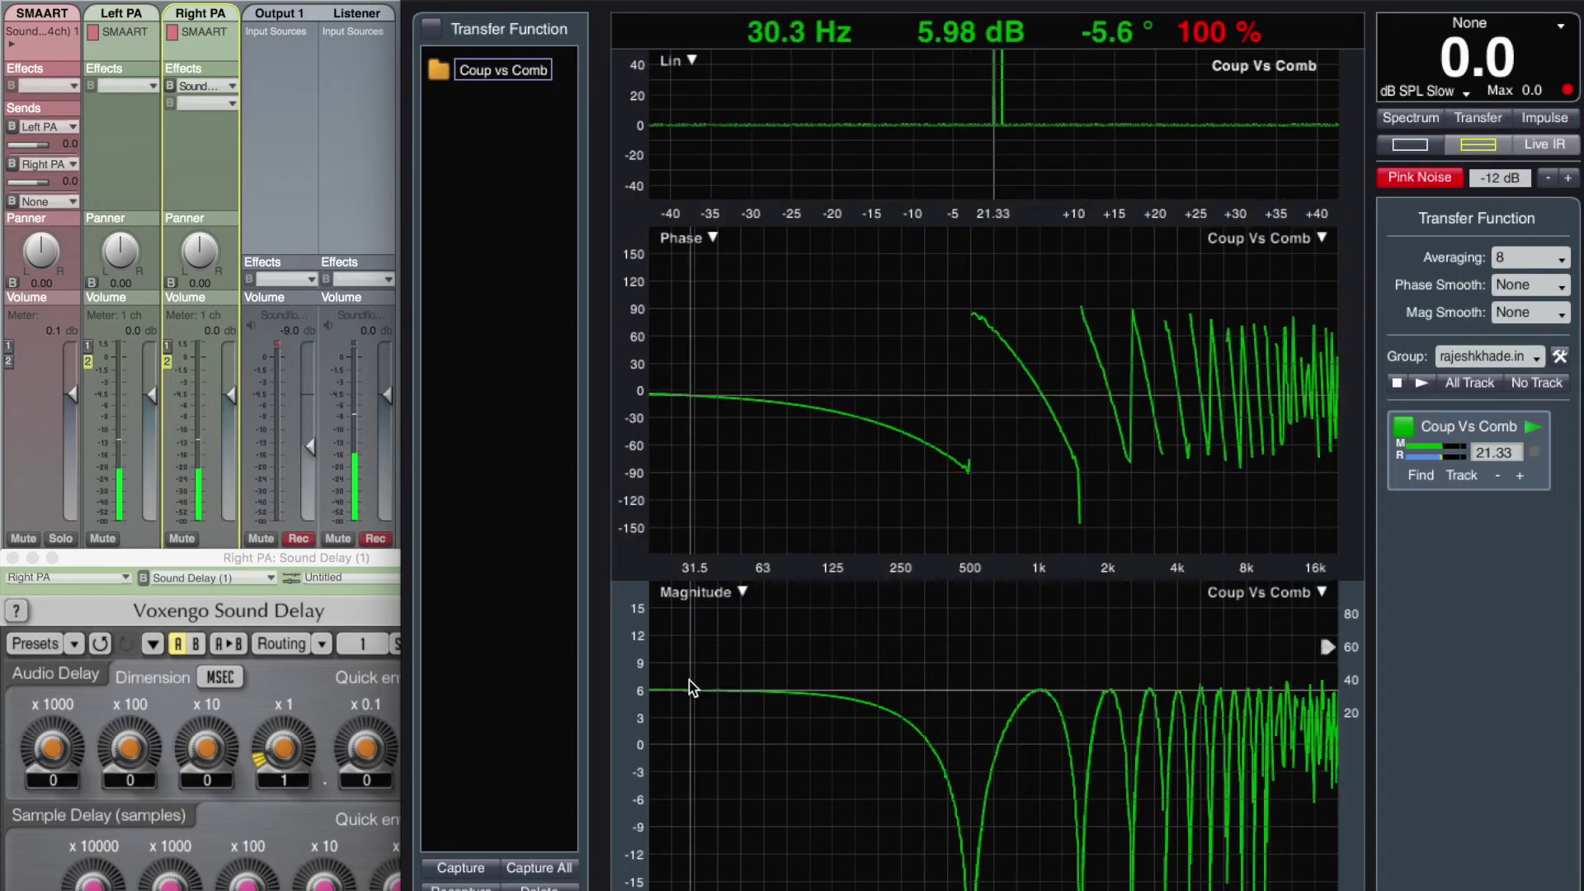
Stop Coup Vs Comb, raise the Right PA delay to 5 ms, and restart the measurement.
click(366, 553)
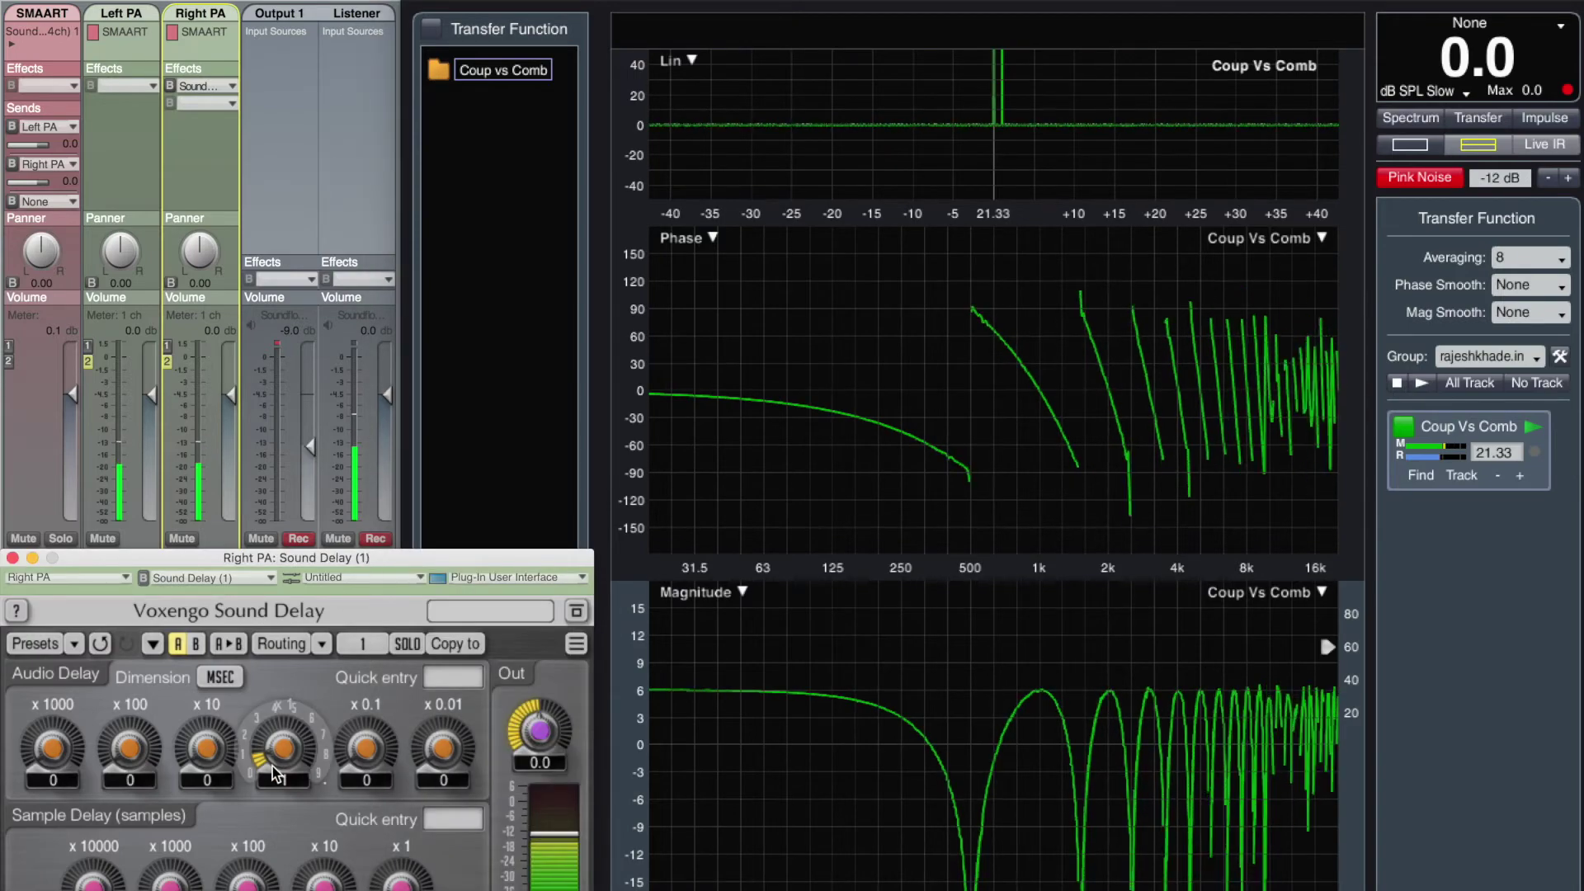
click(1530, 450)
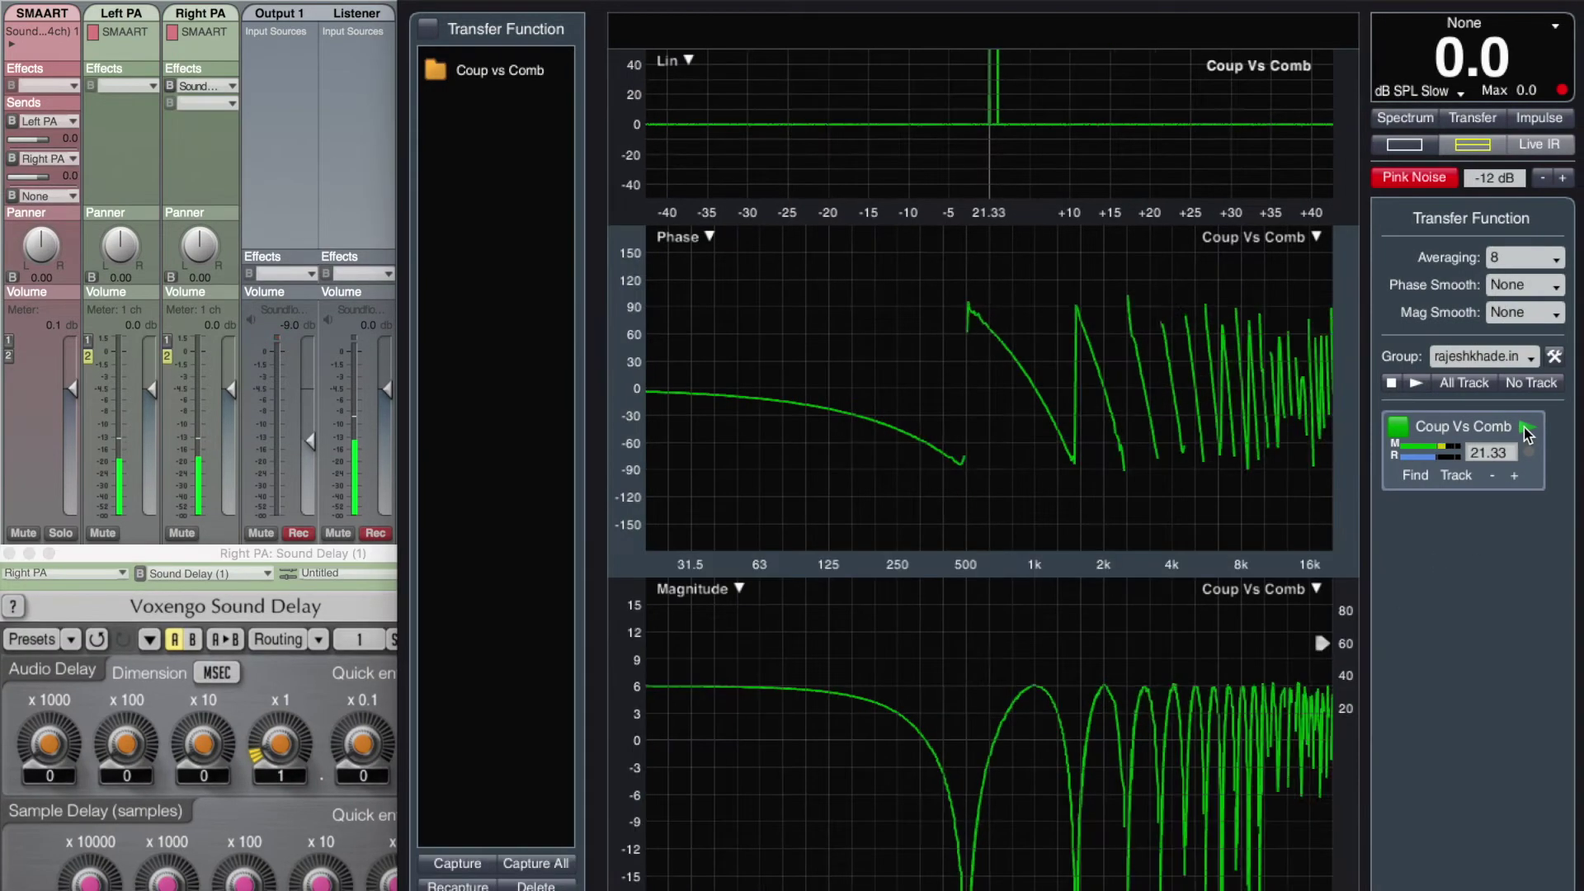
click(1525, 429)
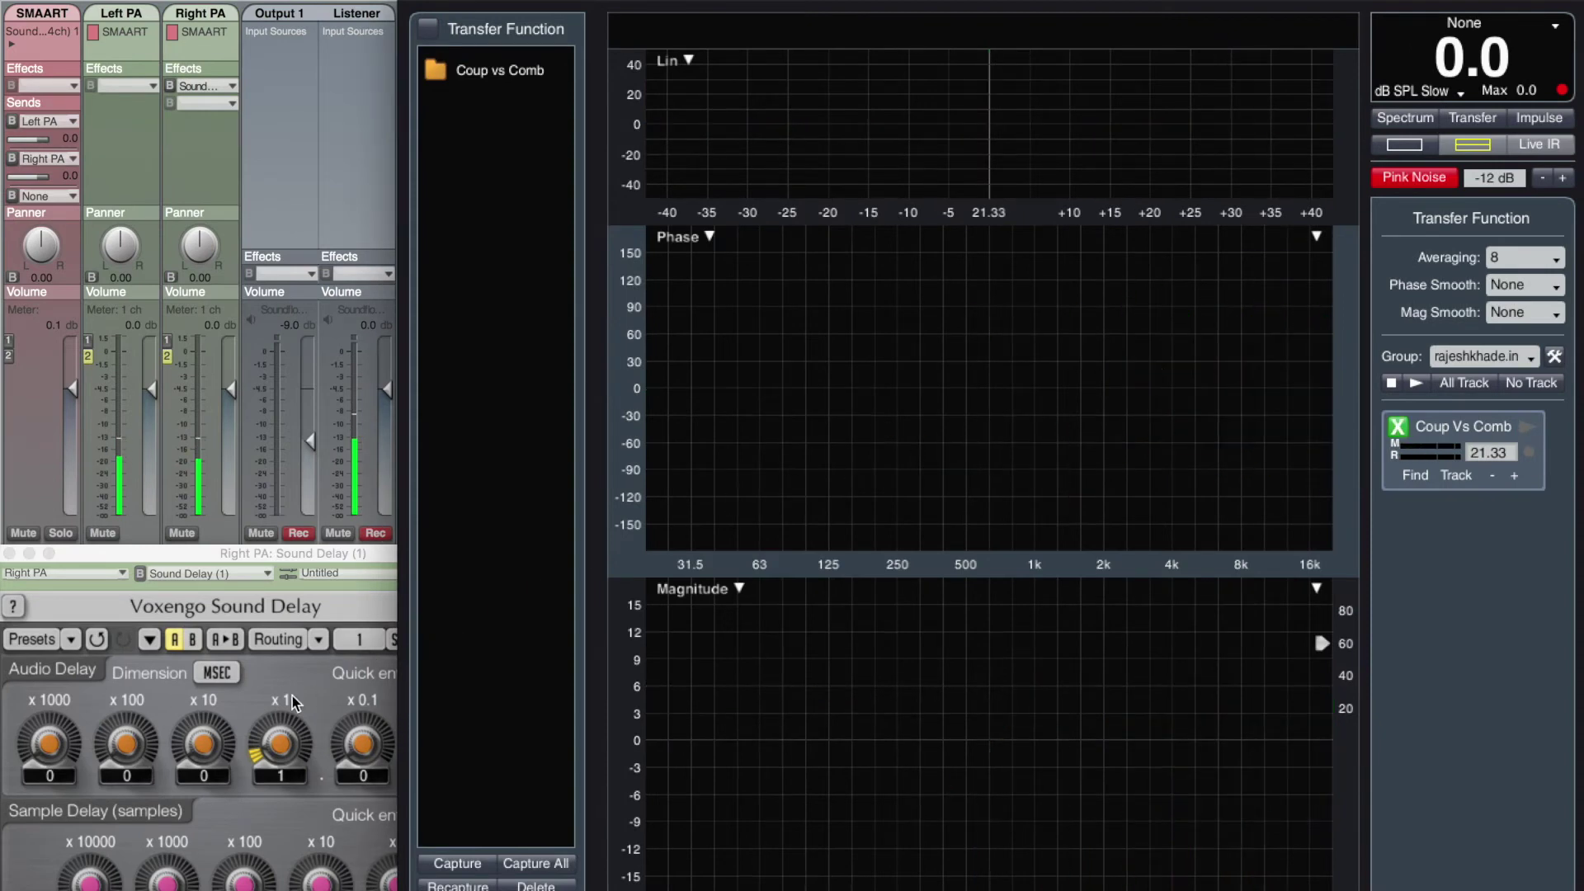
click(251, 738)
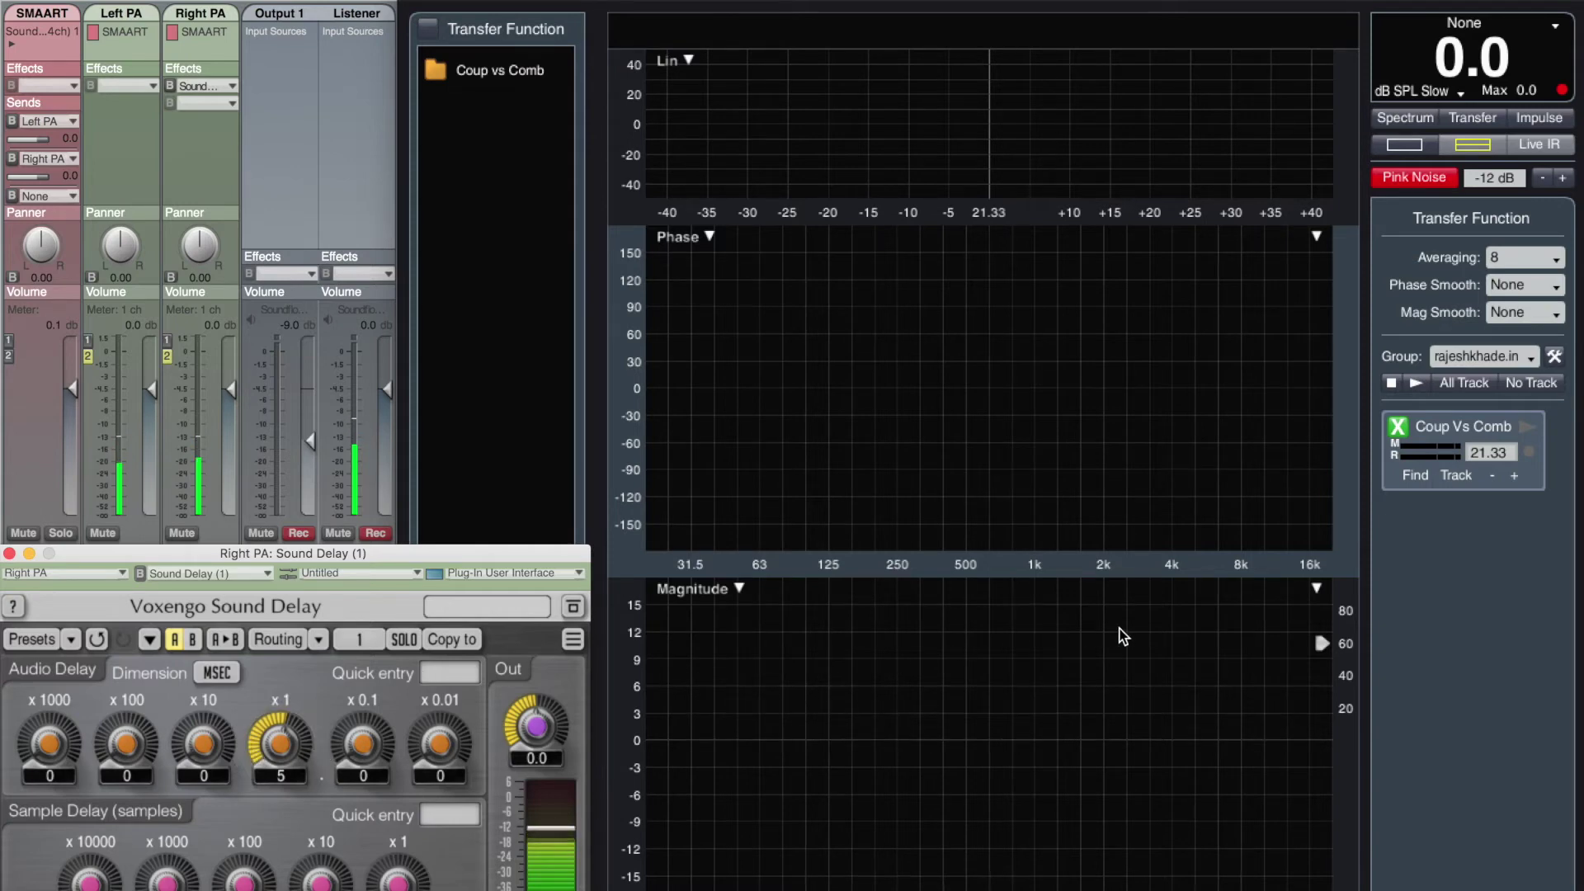
click(1523, 428)
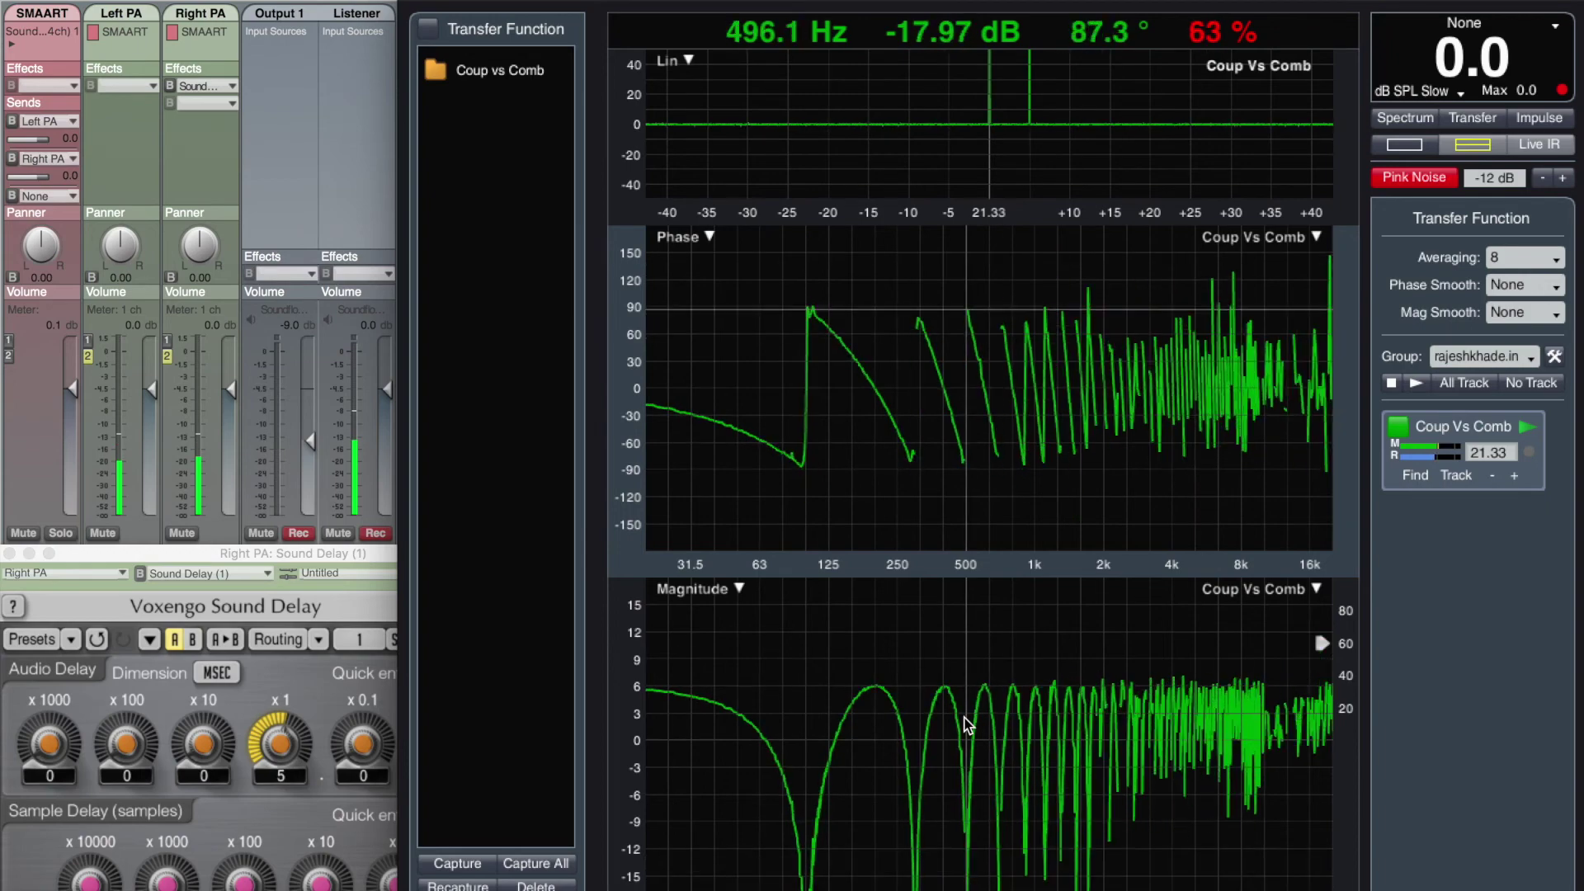
click(1526, 429)
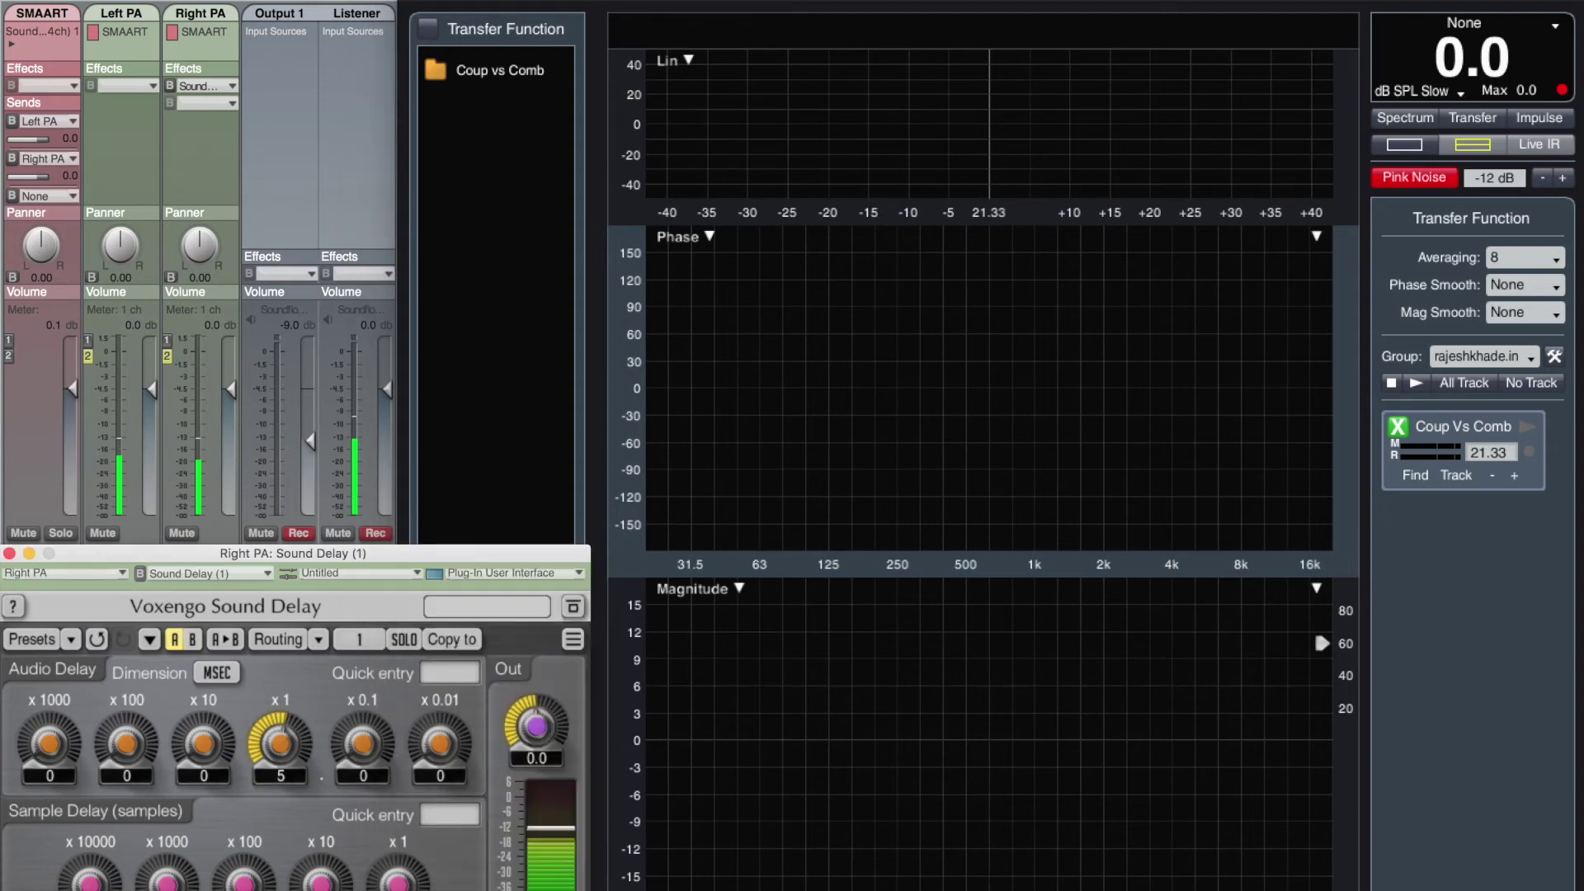
drag(275, 715, 276, 734)
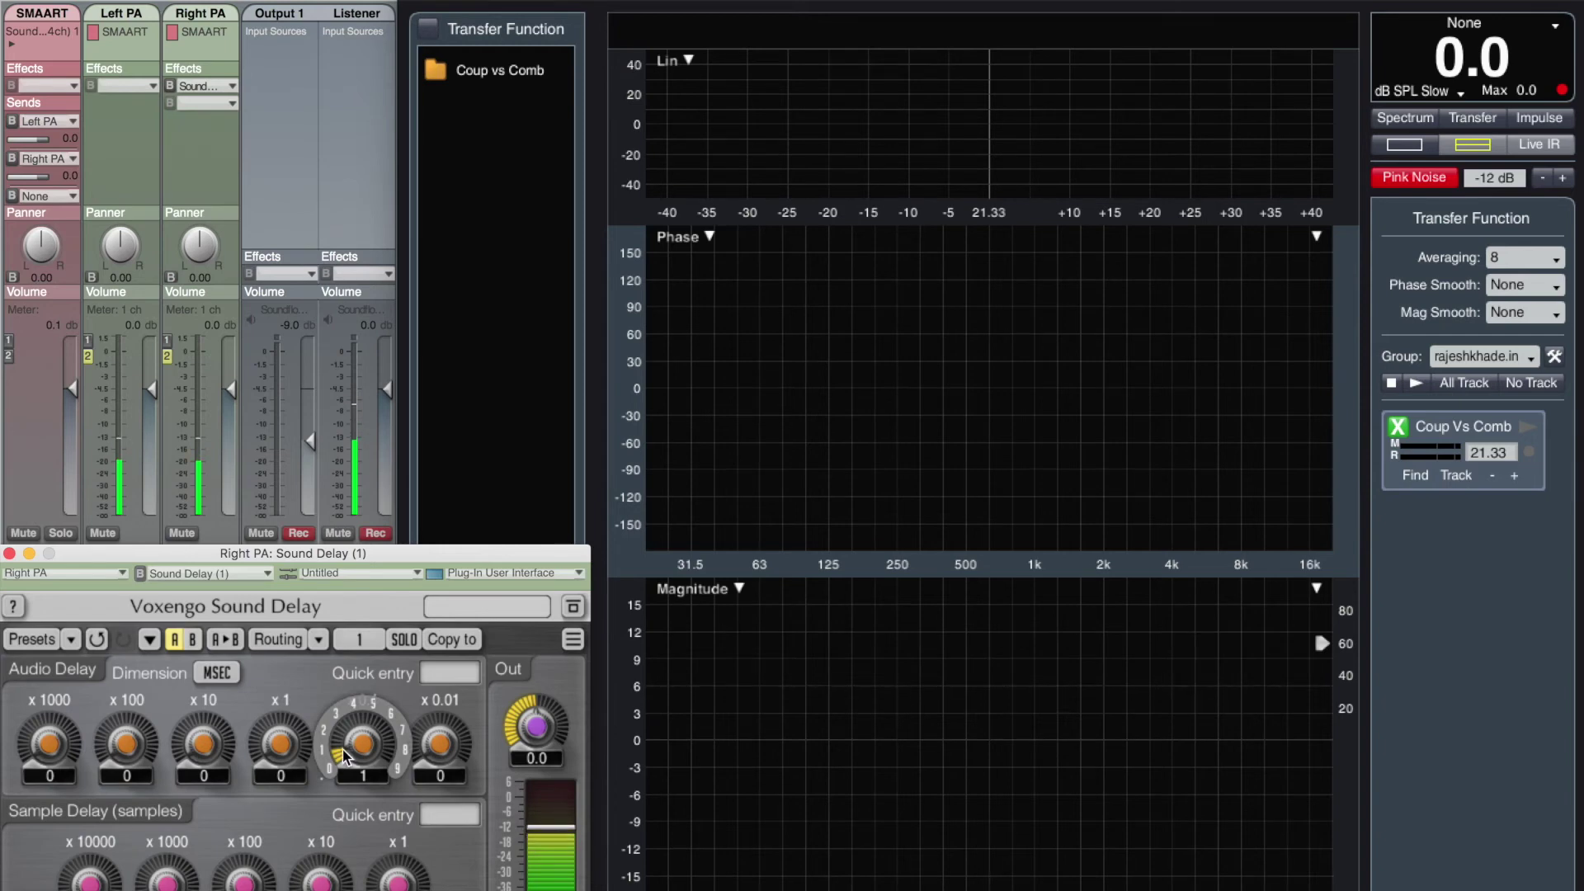
click(1525, 426)
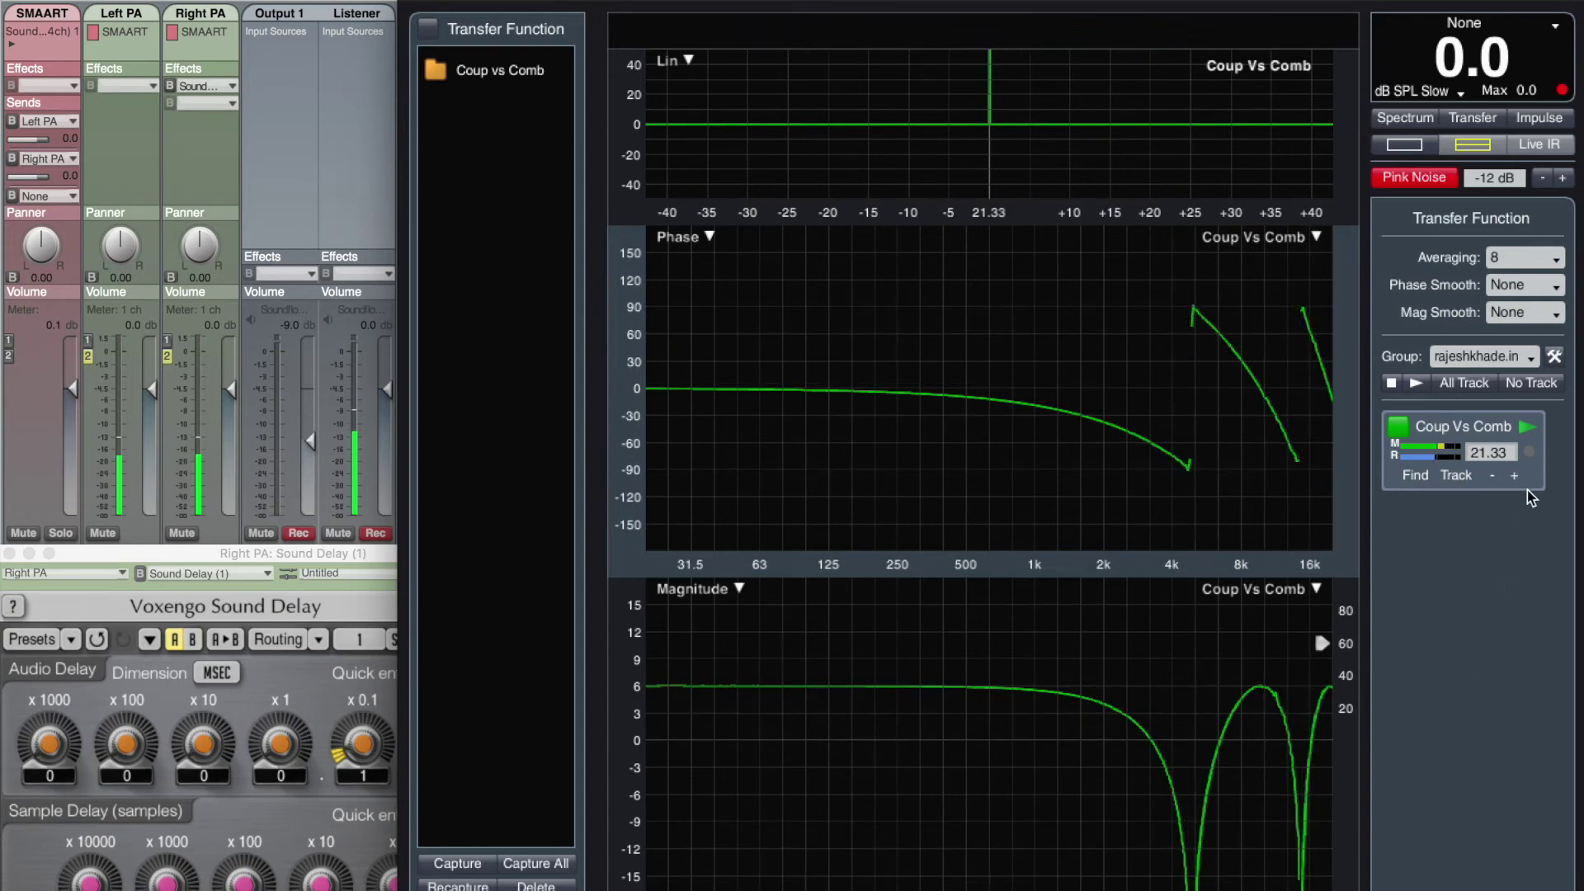
click(1527, 427)
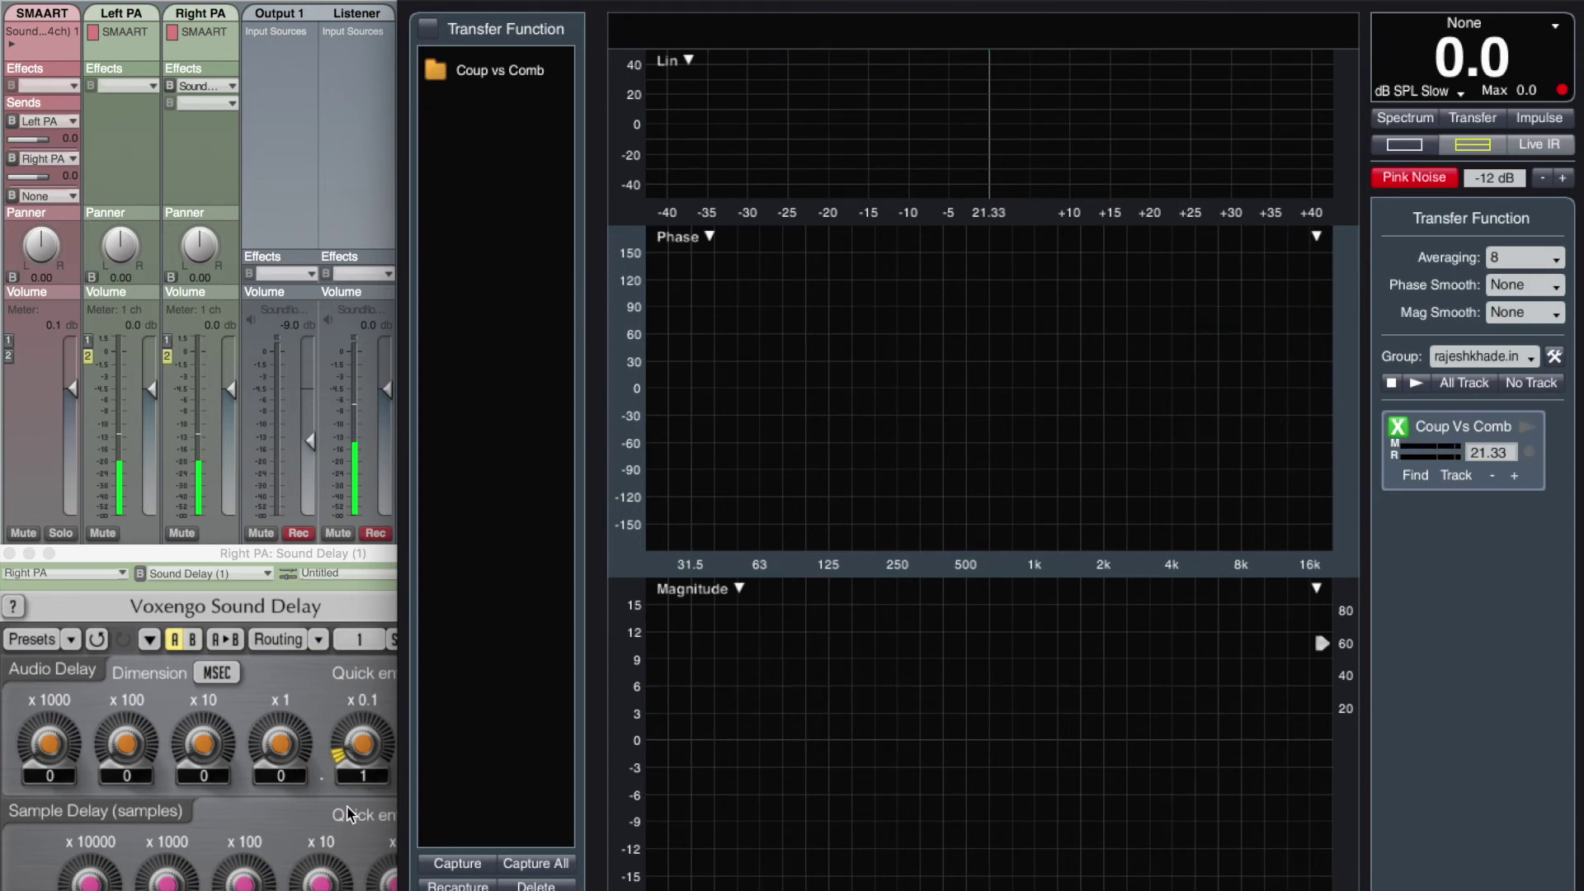
Set the Right PA delay to 10 ms and restart the live Coup Vs Comb measurement.
click(309, 693)
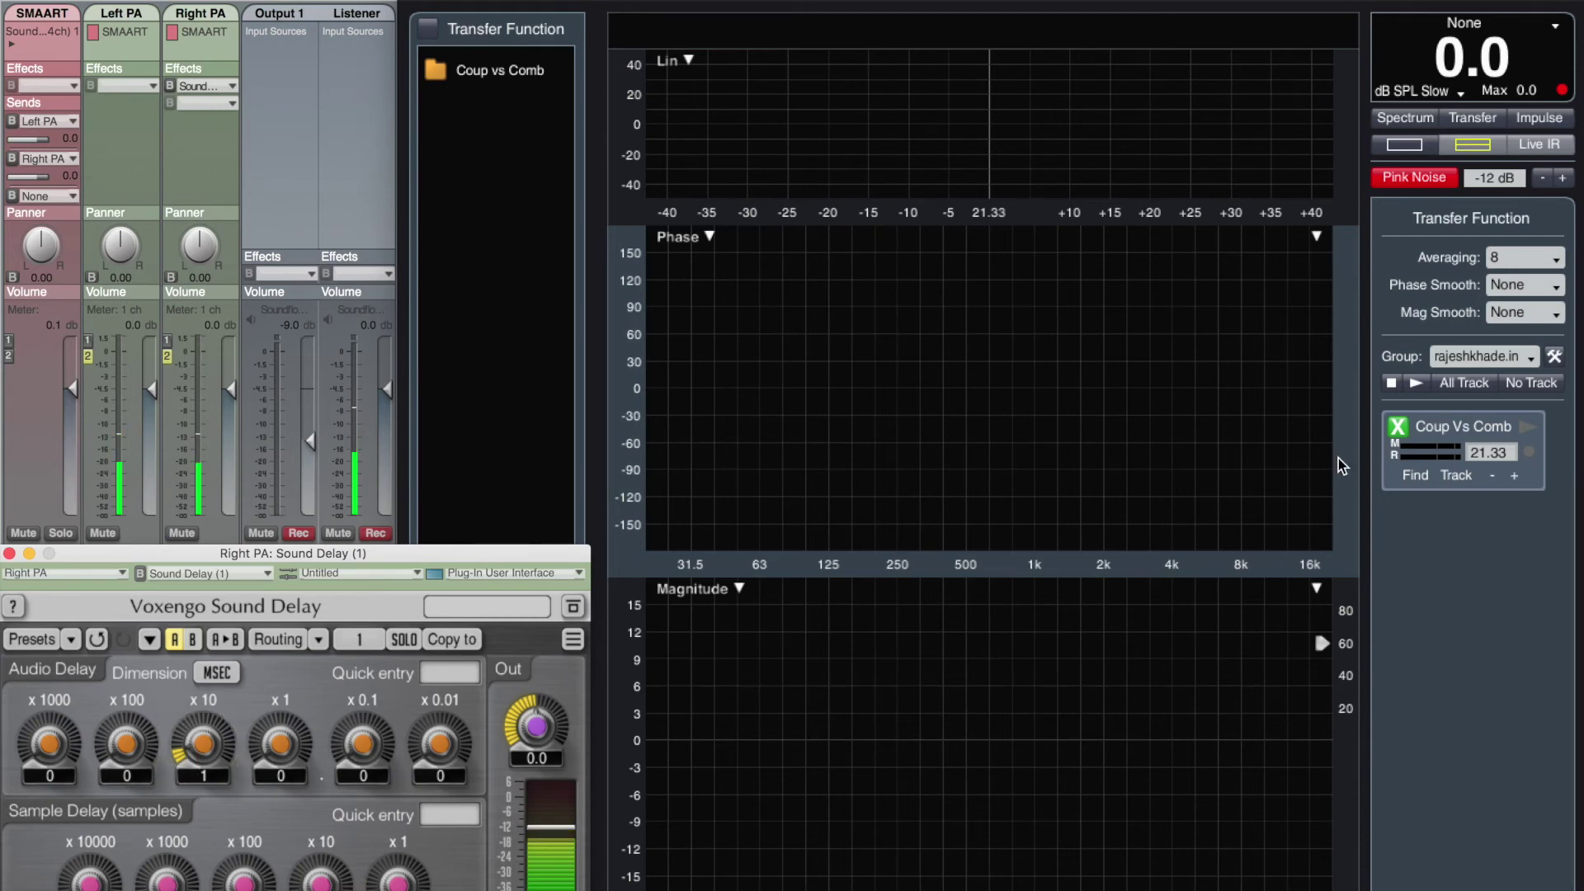
click(1525, 426)
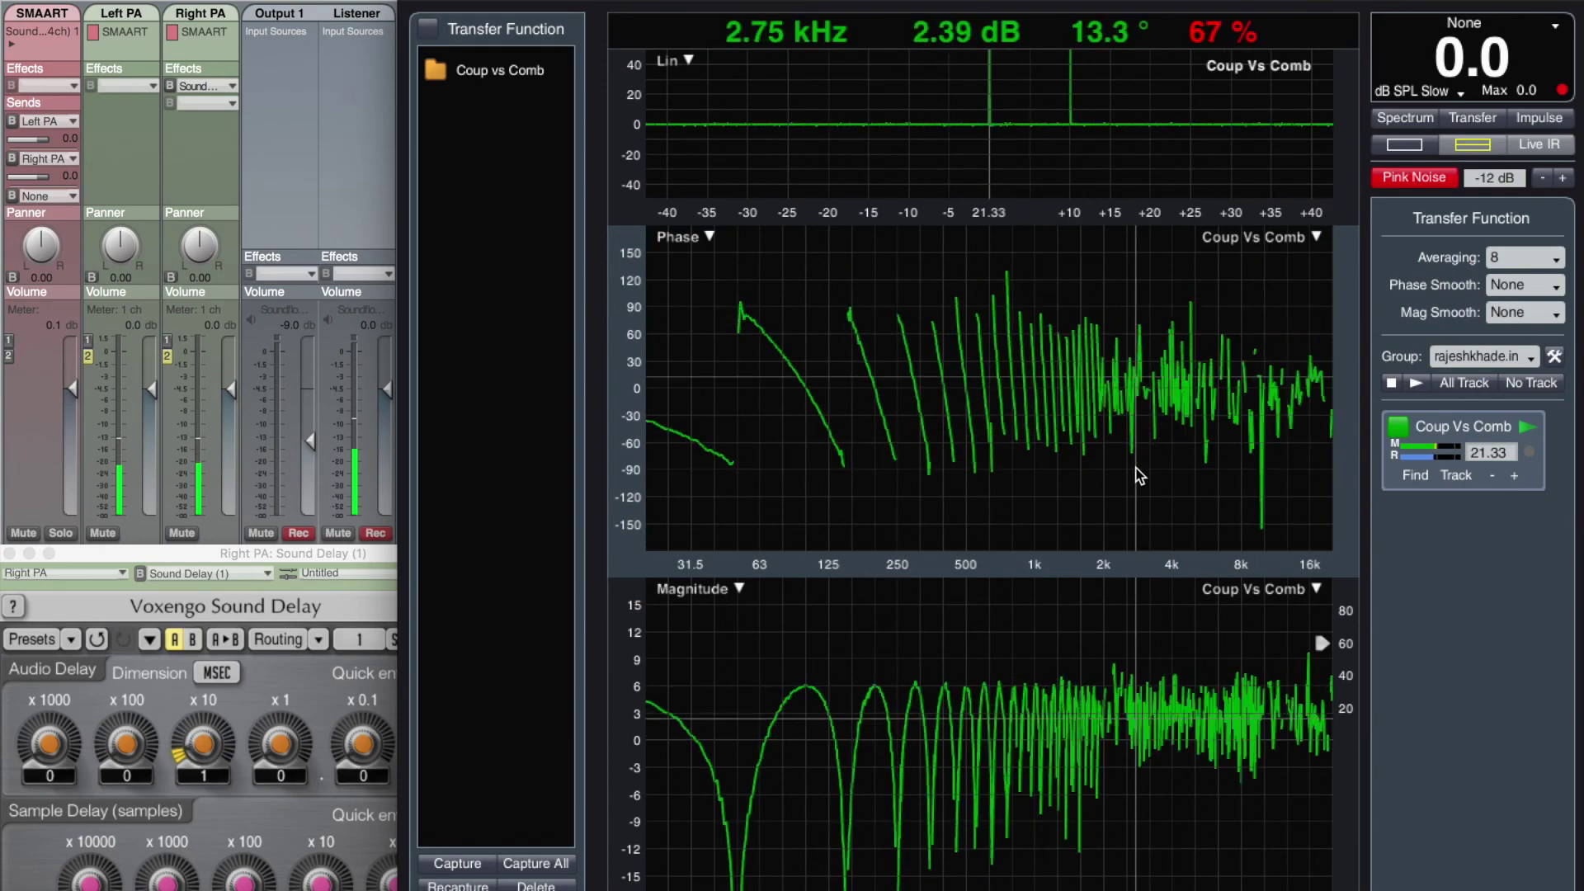
Capture the live 10 ms trace as '10 ms CF'.
key(space)
key(BackSpace)
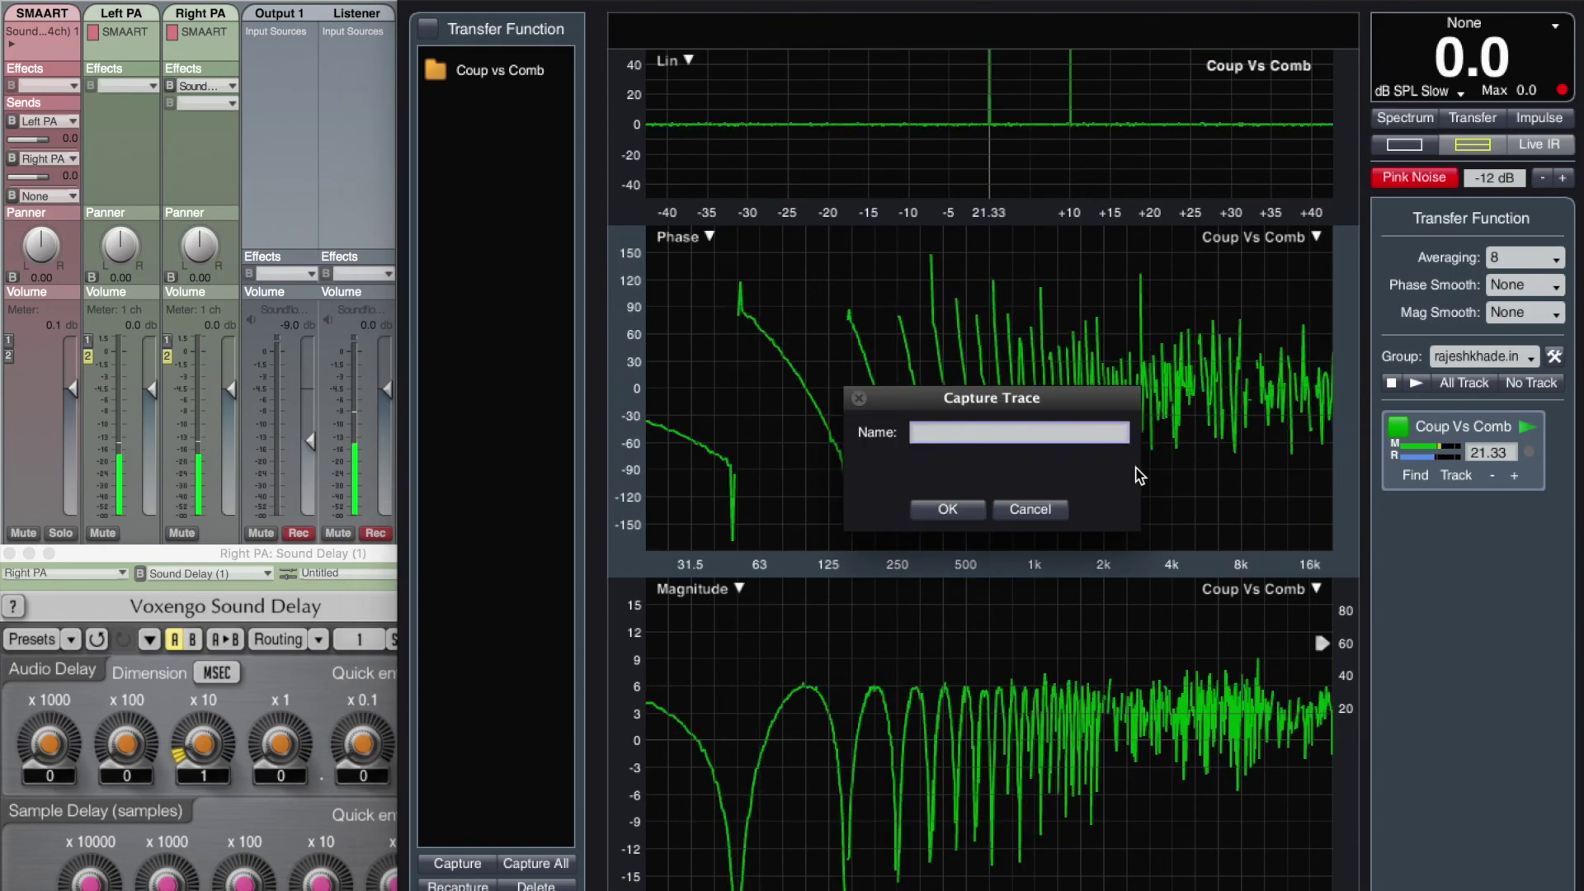
text(10)
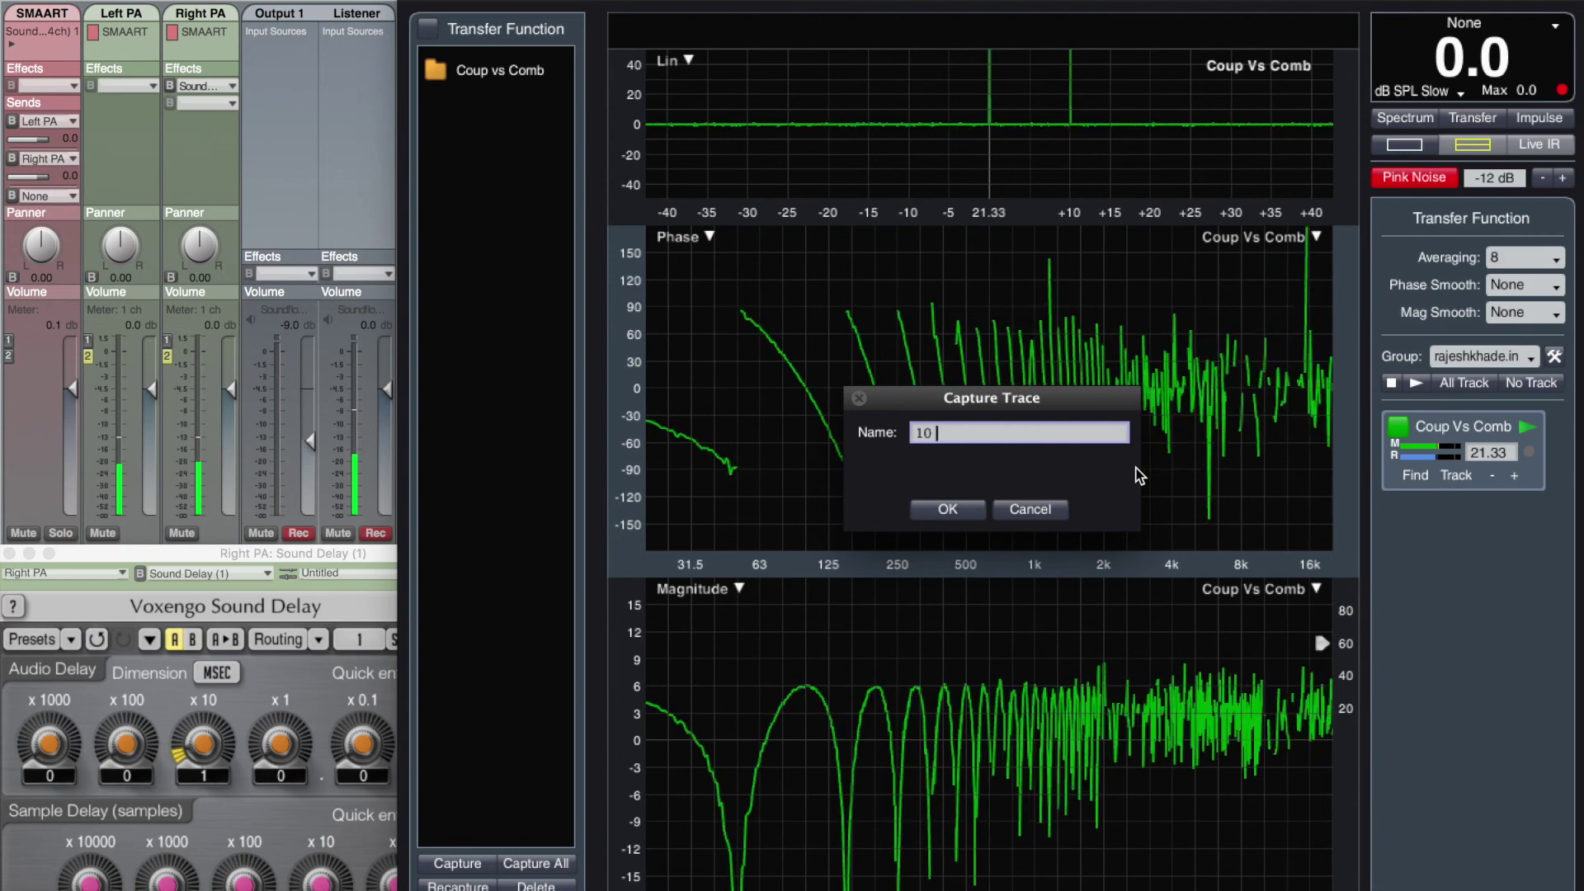
text( ms CF)
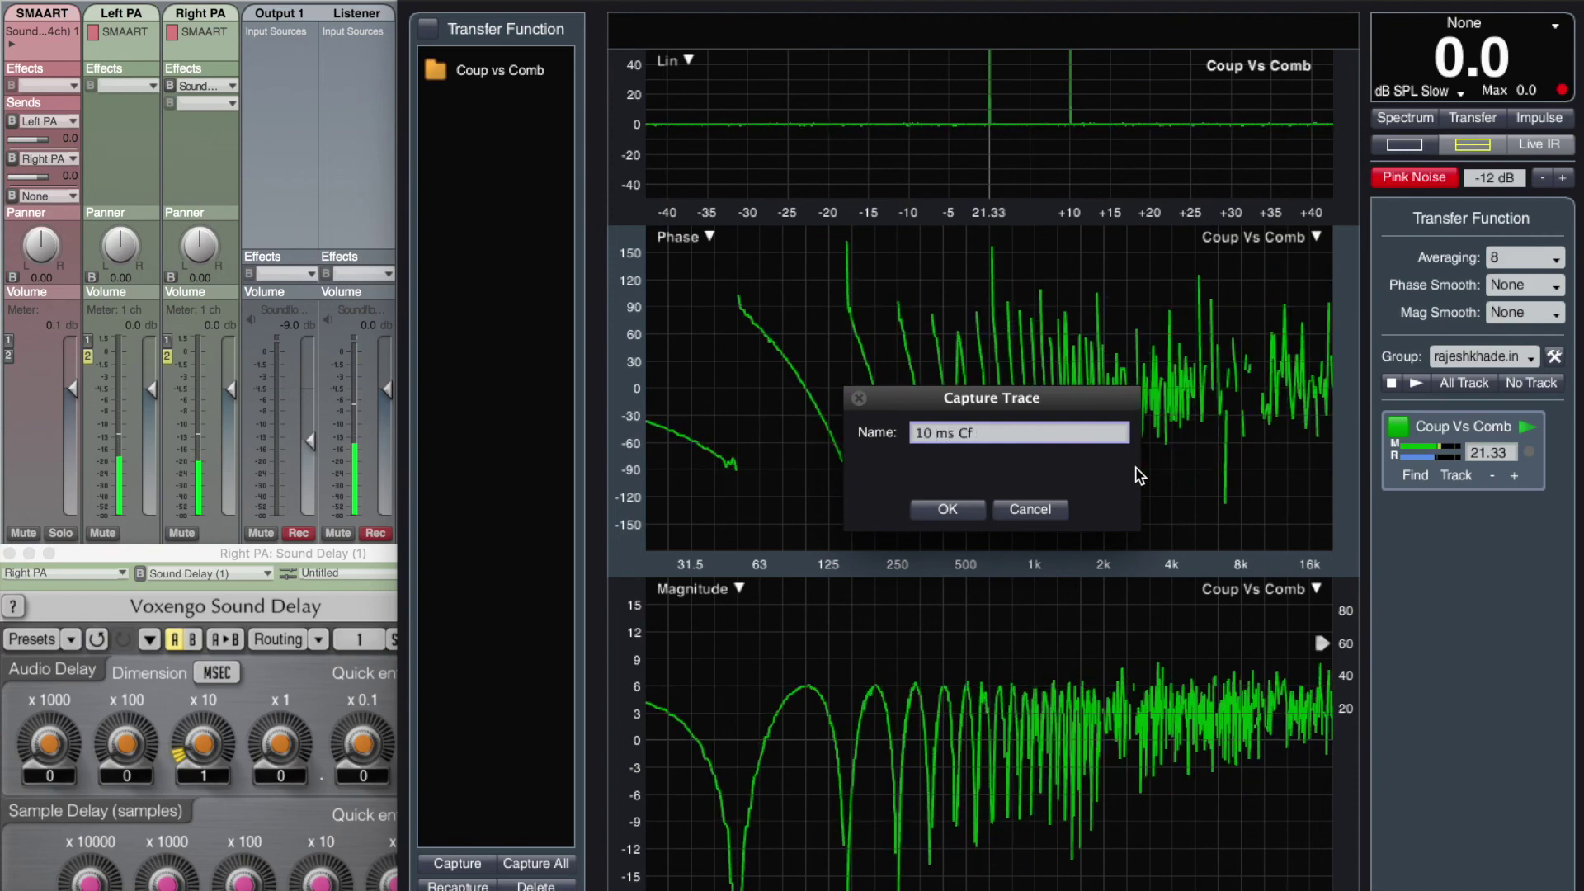
key(Return)
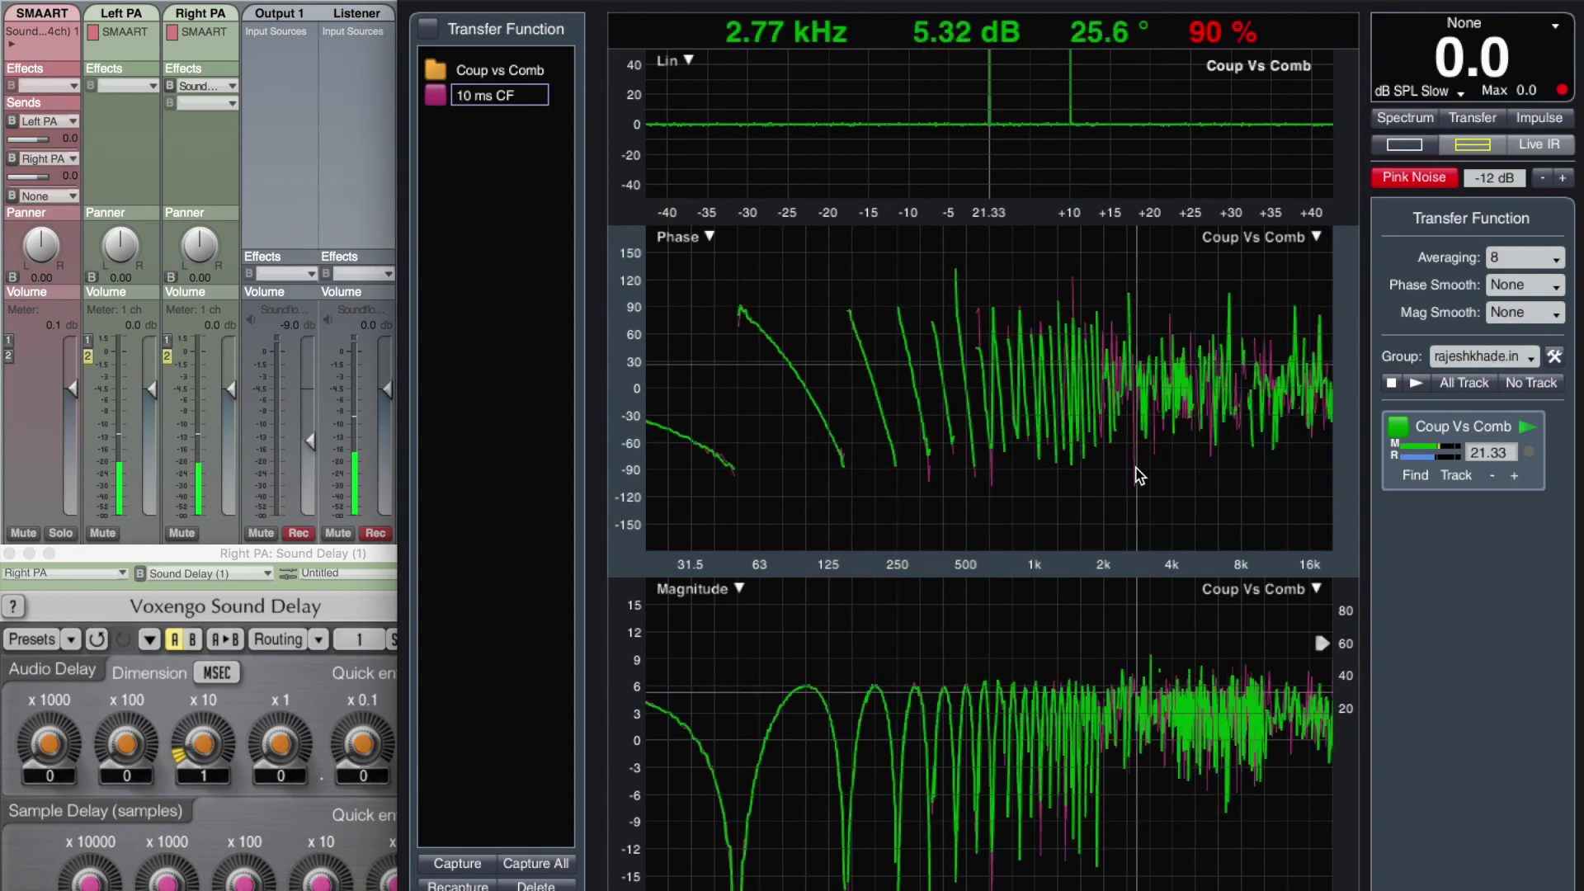
Change the Right PA delay to 1 ms and capture the trace as '1ms CF'.
drag(224, 757, 213, 732)
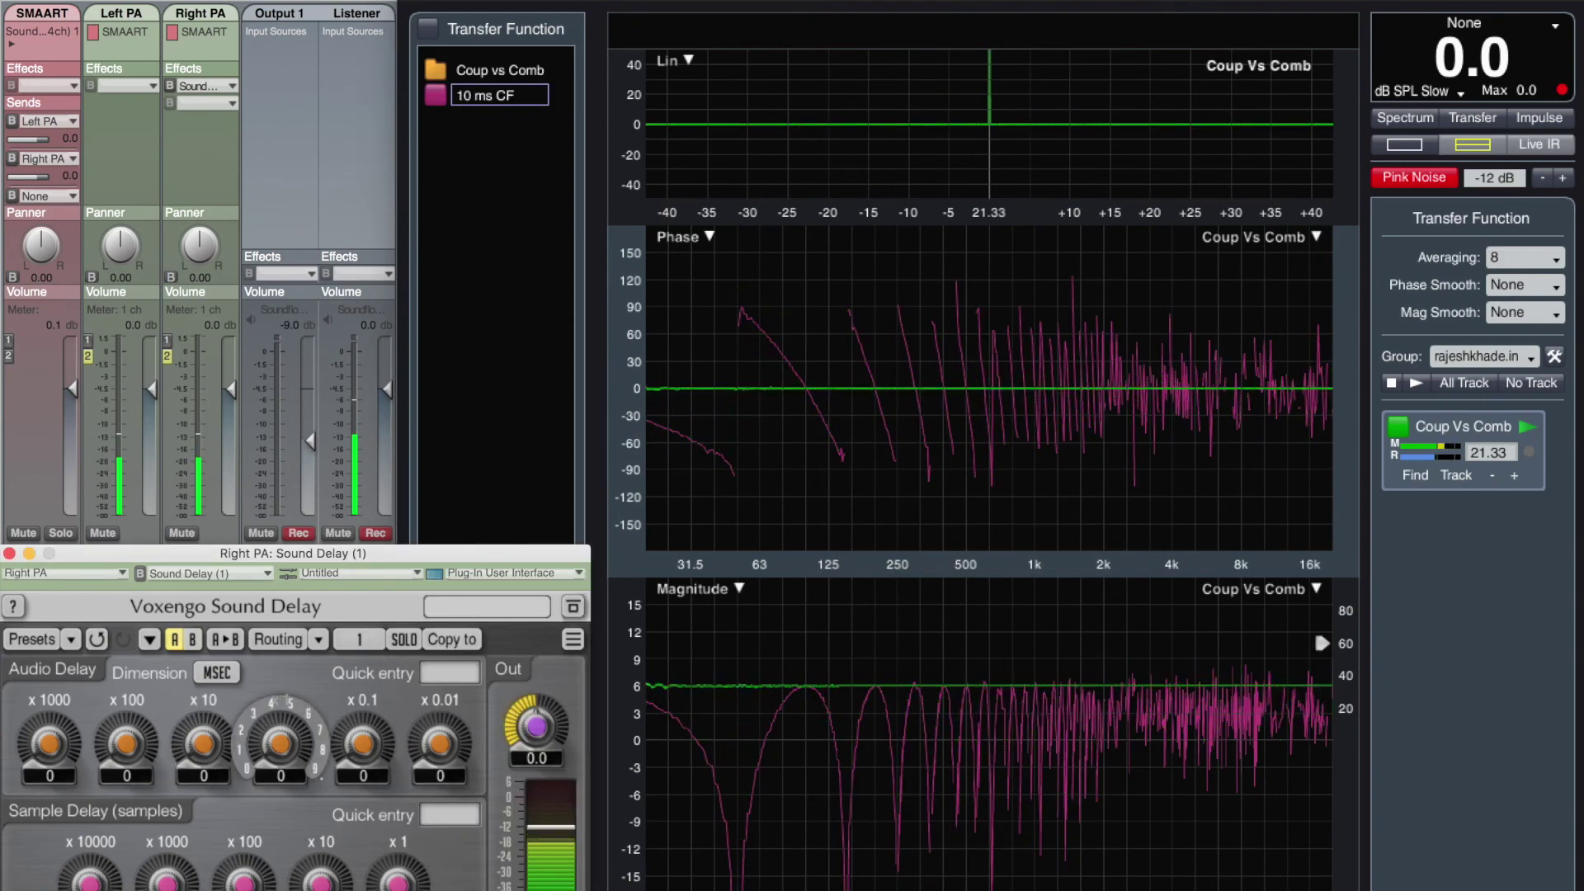
click(256, 758)
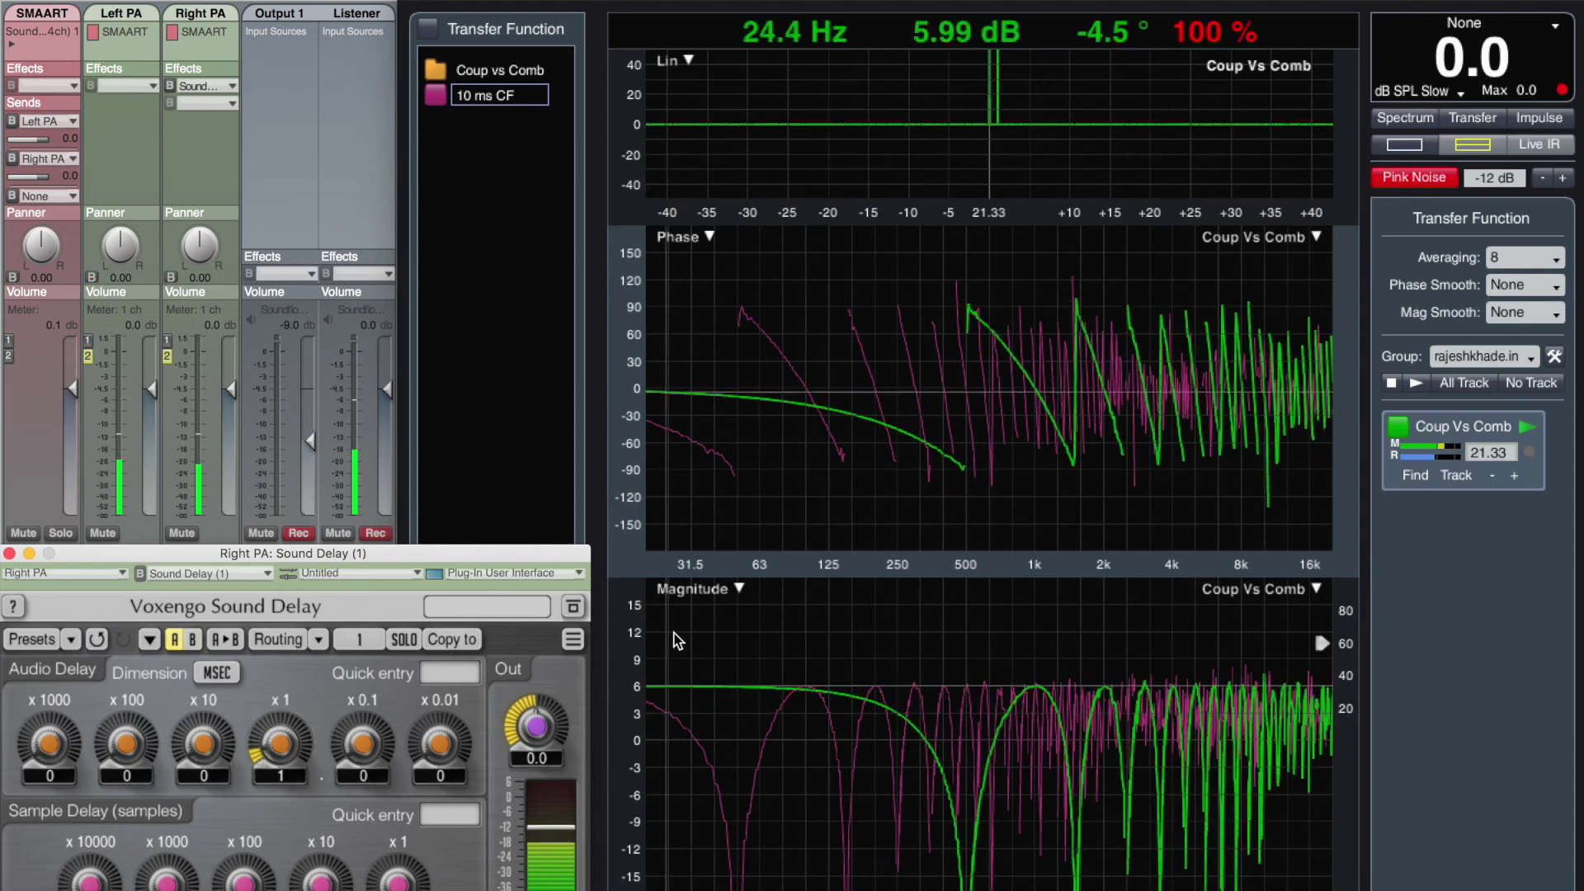
click(760, 564)
key(space)
text(1)
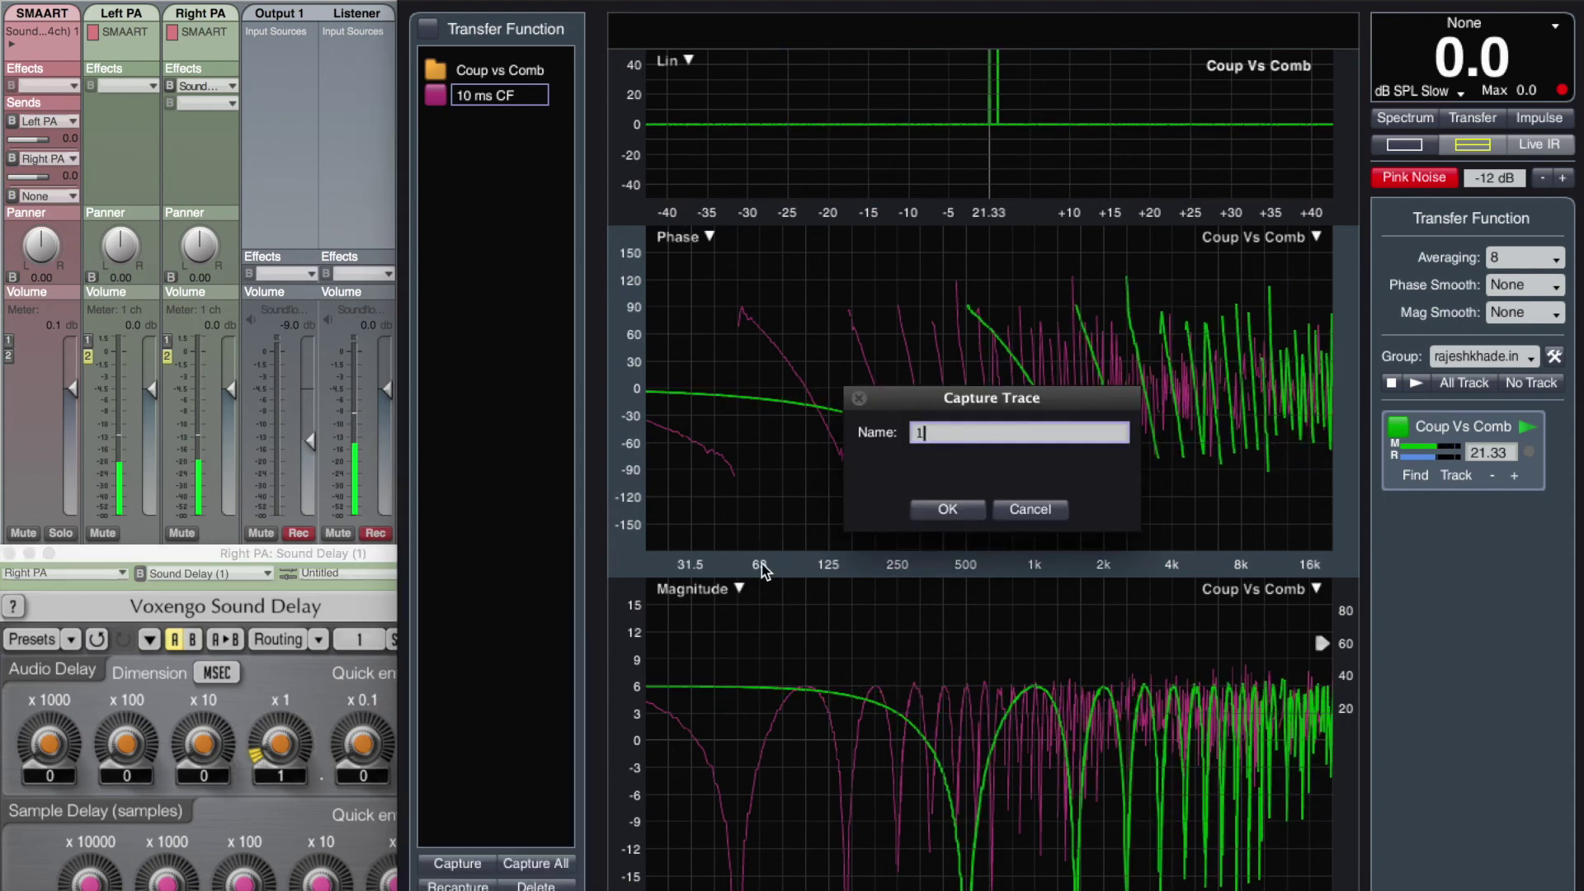
text(ms CF)
key(Return)
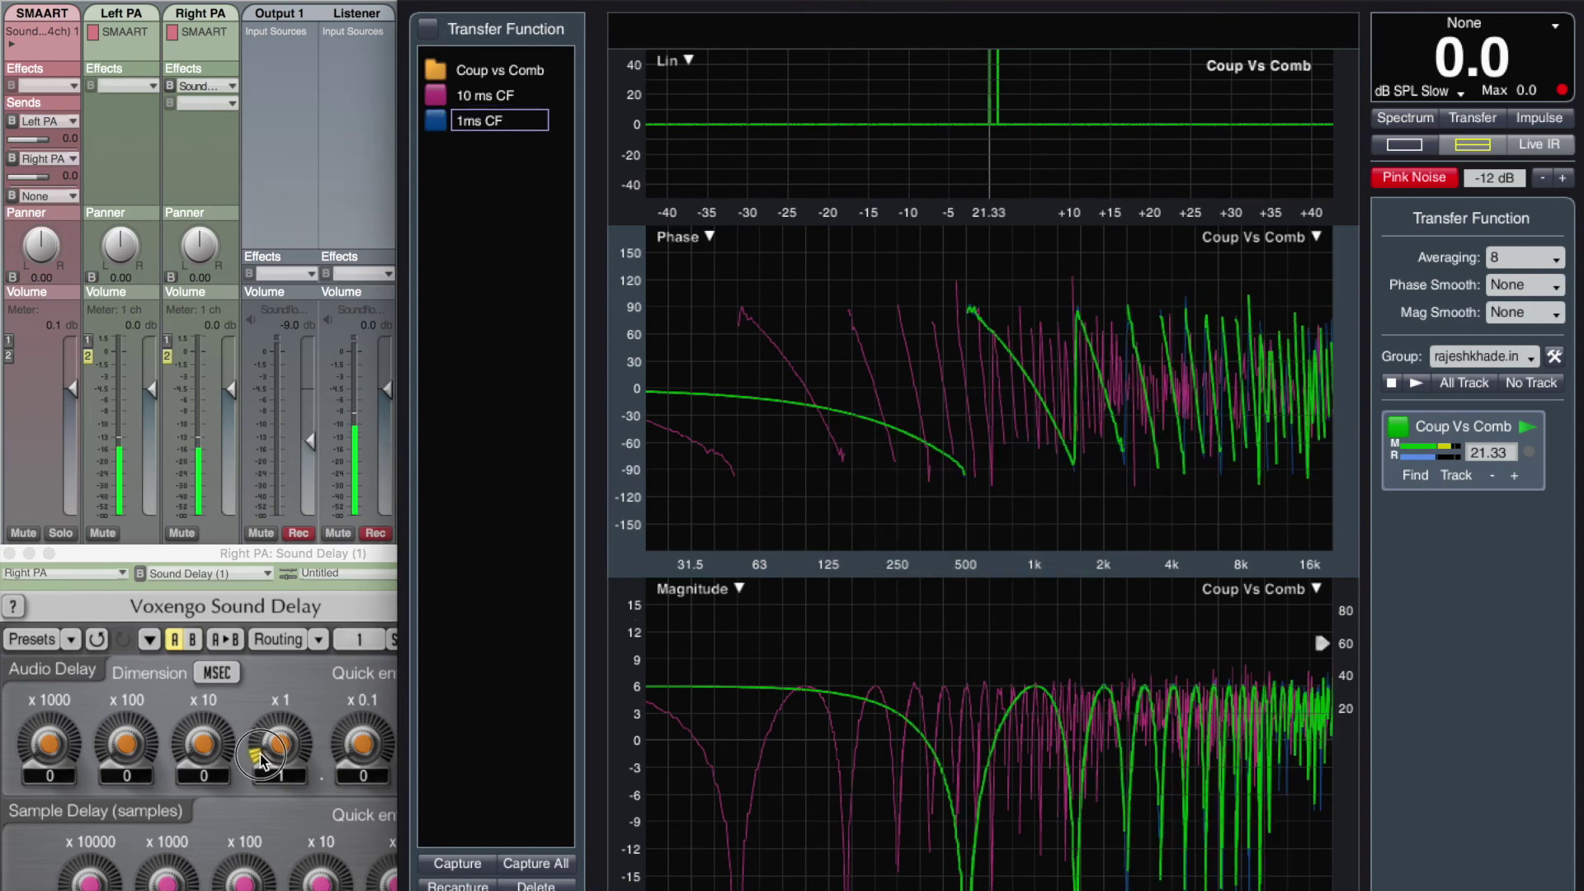
Change the Right PA delay to 0.1 ms for the live trace.
drag(281, 749, 281, 759)
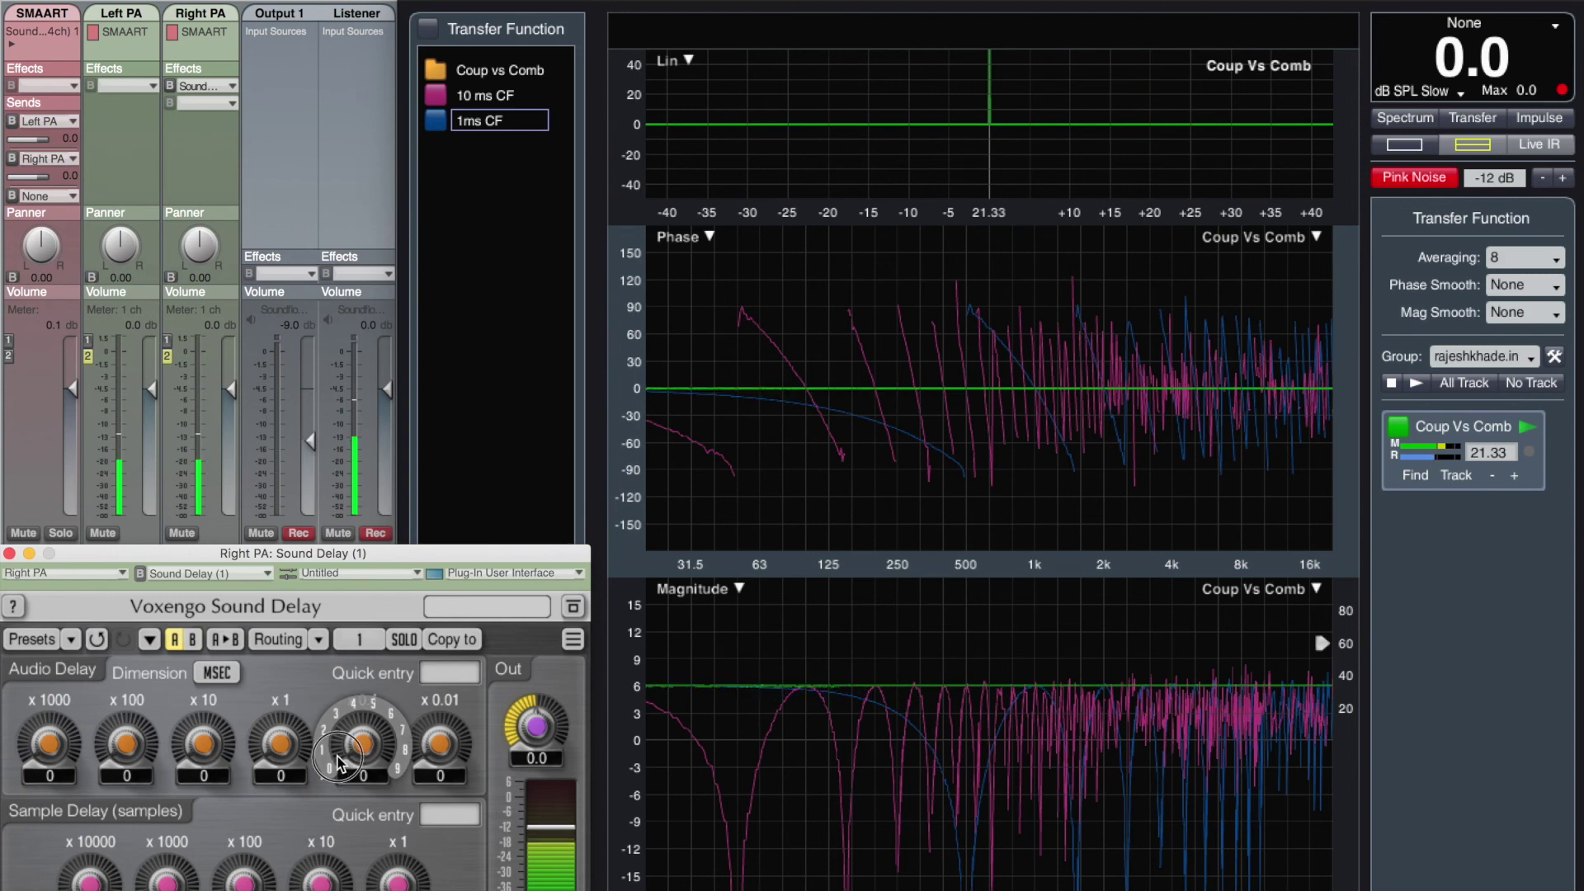
drag(363, 742, 363, 726)
click(912, 511)
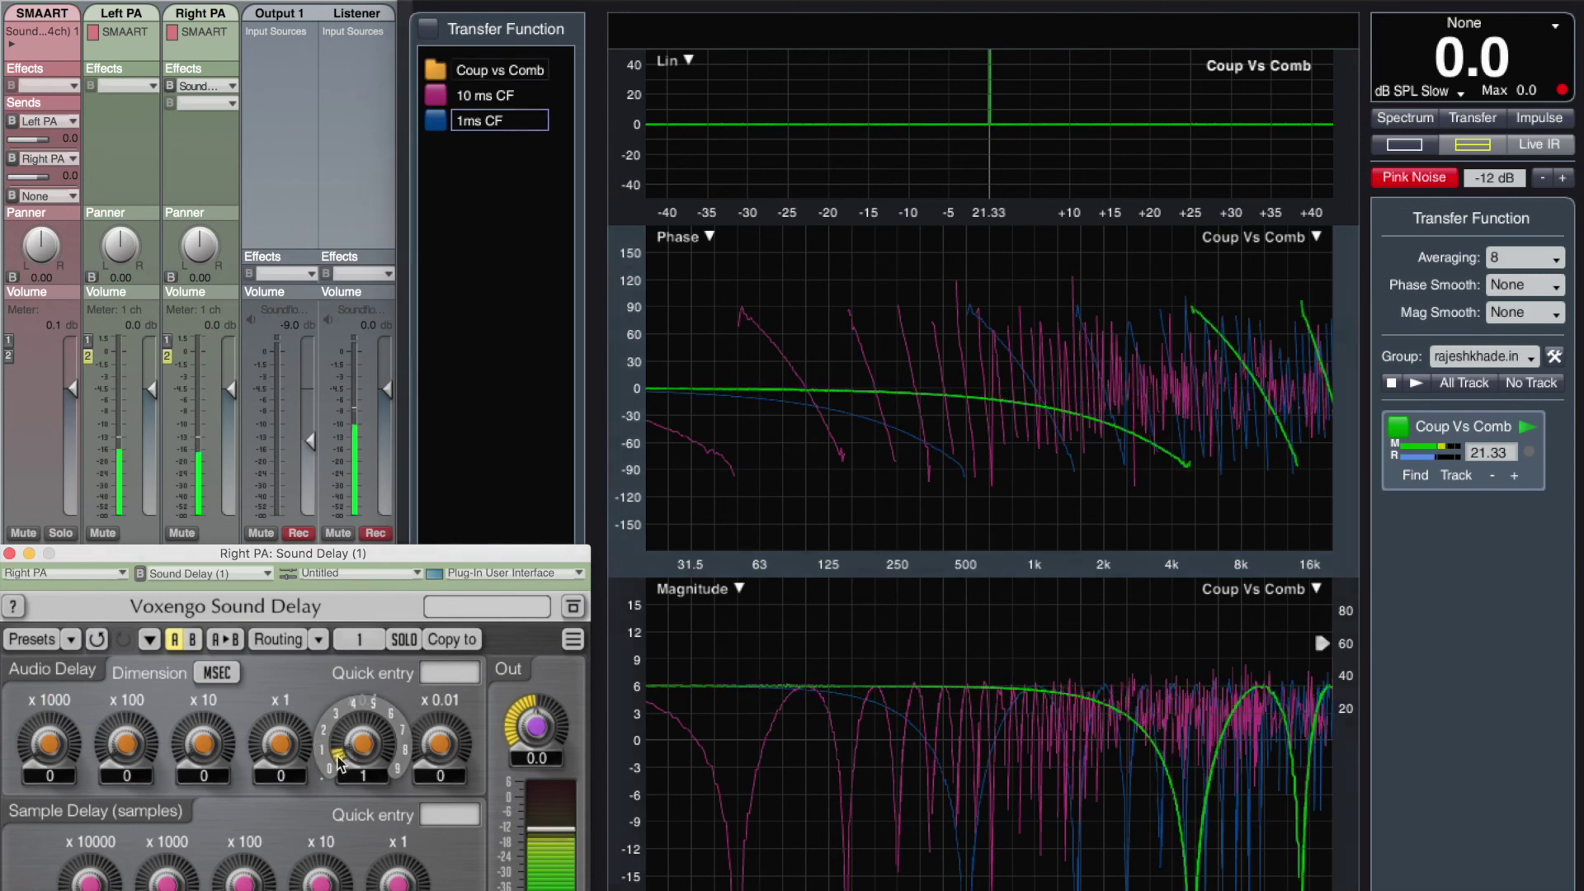
click(895, 483)
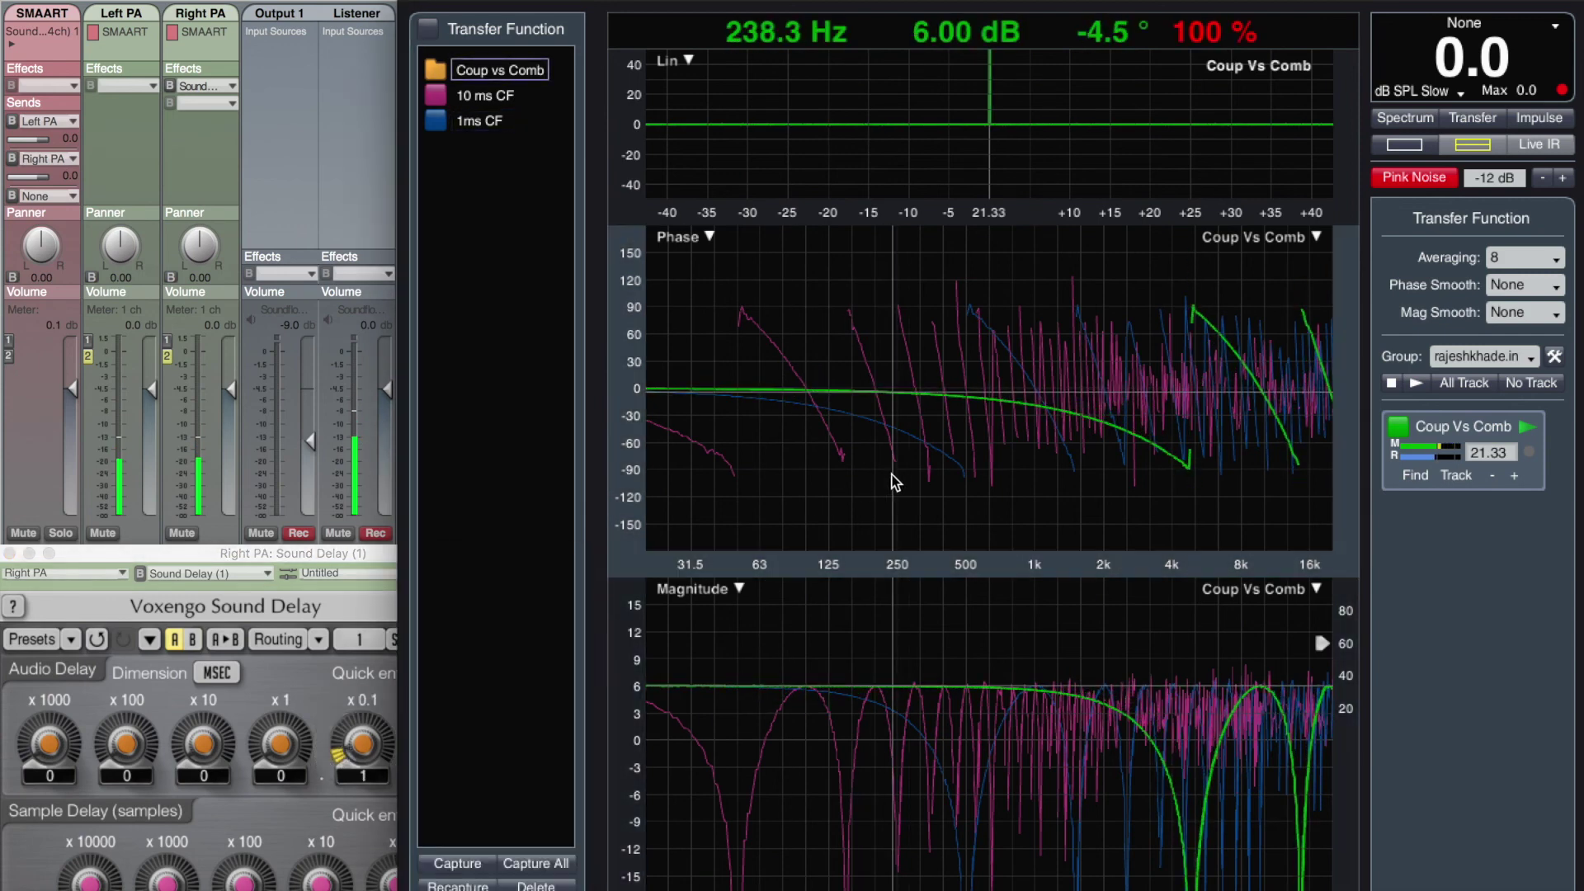
Capture the '0.1ms CF' trace, then set the delay knobs back to 0.
key(space)
text(0.1ms CF)
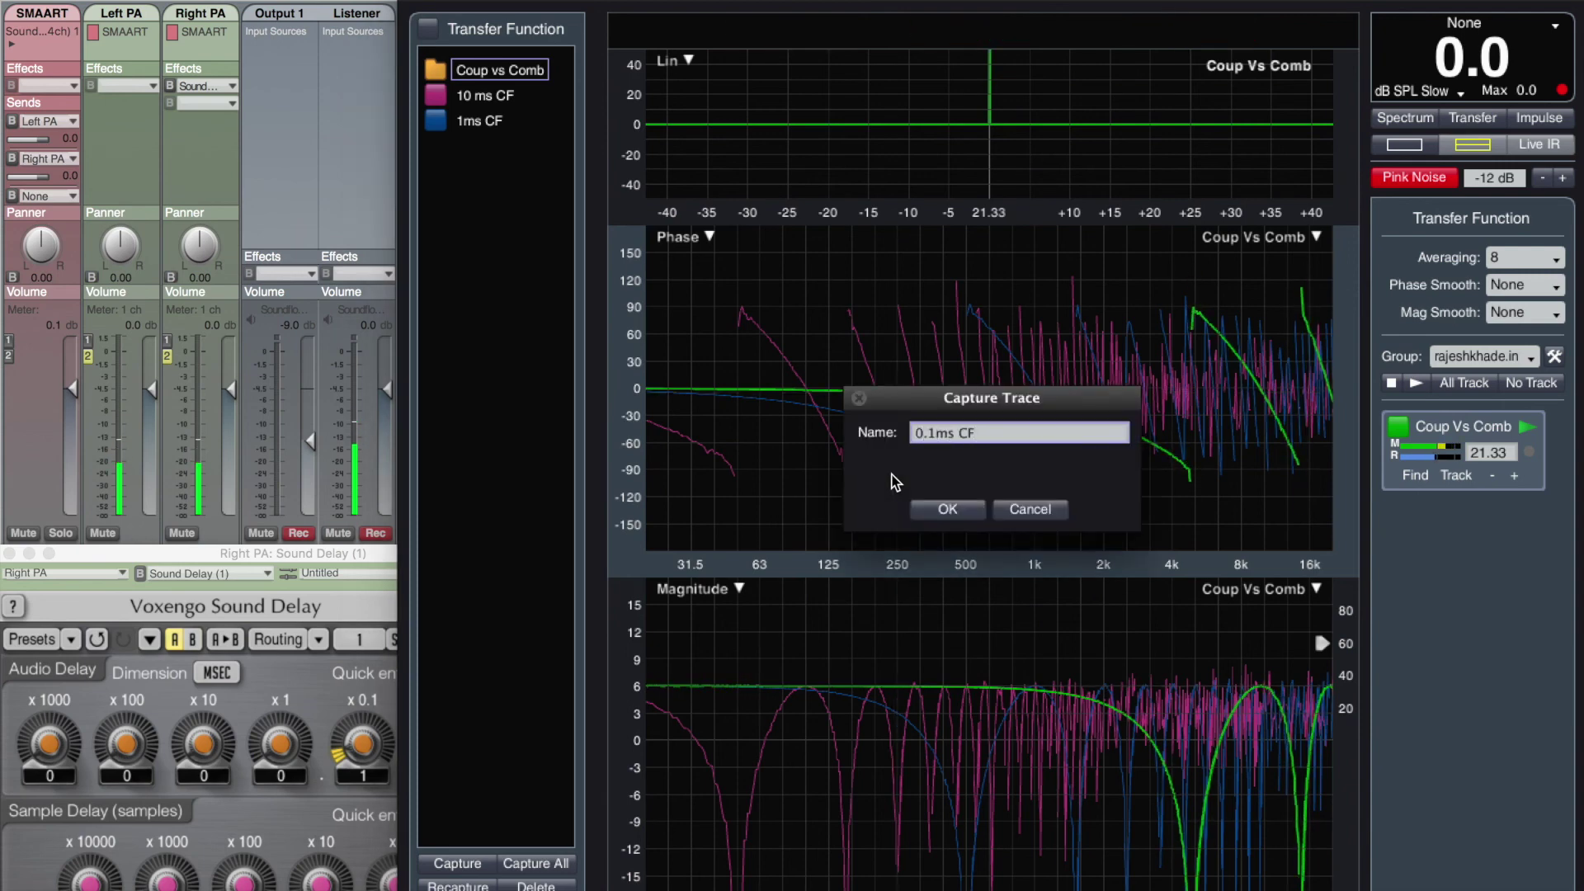
key(Return)
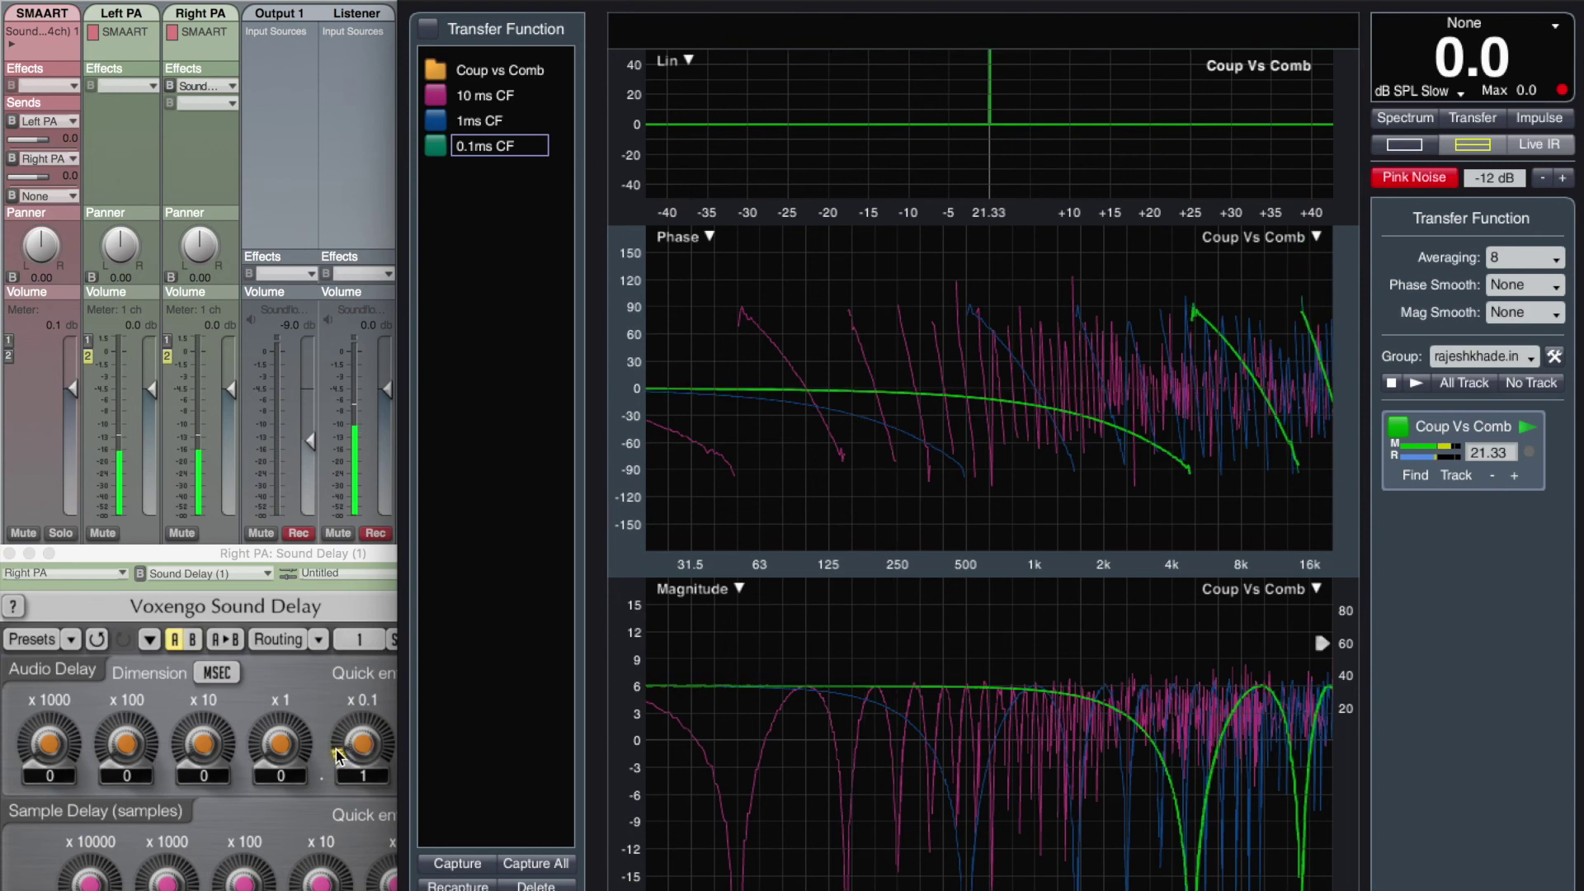
drag(338, 755, 340, 780)
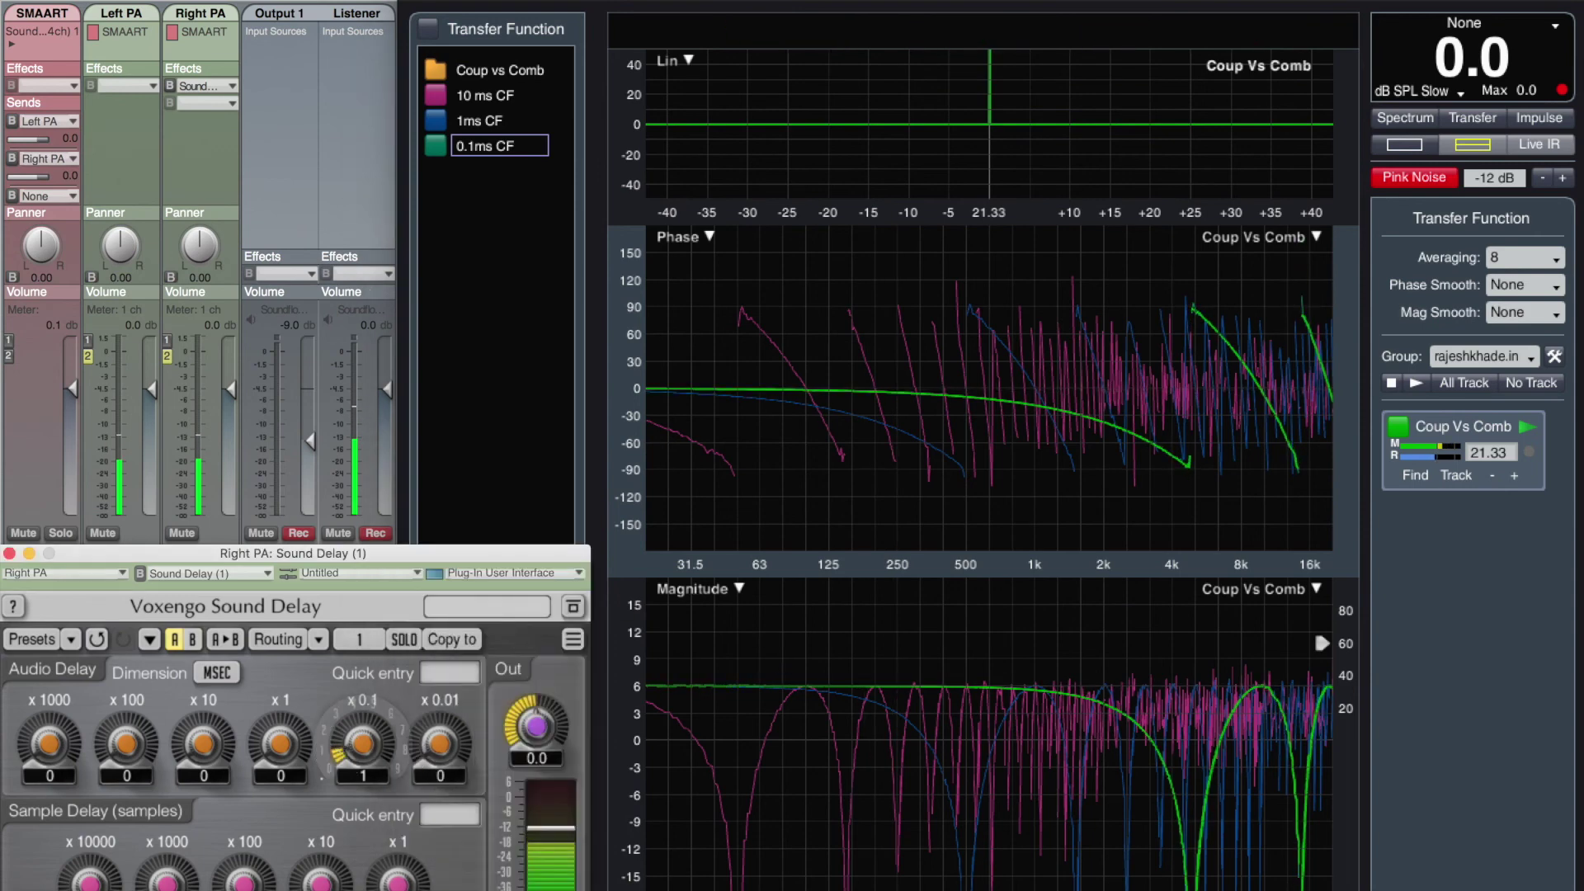
Capture the flat +6 dB 'Coupling' trace and stop the Coup Vs Comb measurement.
click(879, 522)
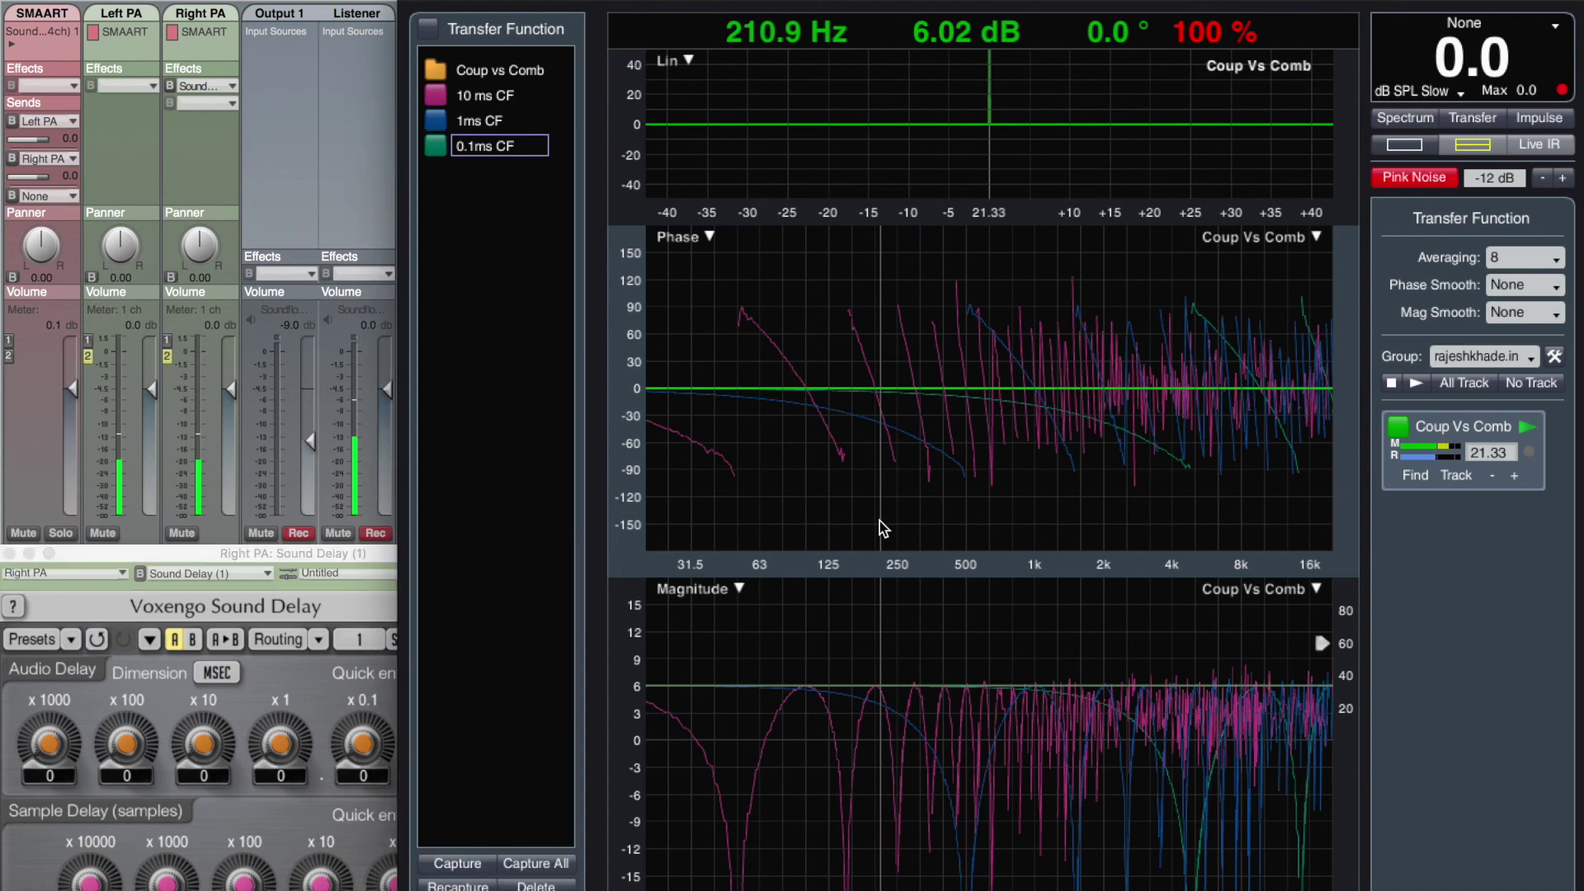
key(space)
text(Co)
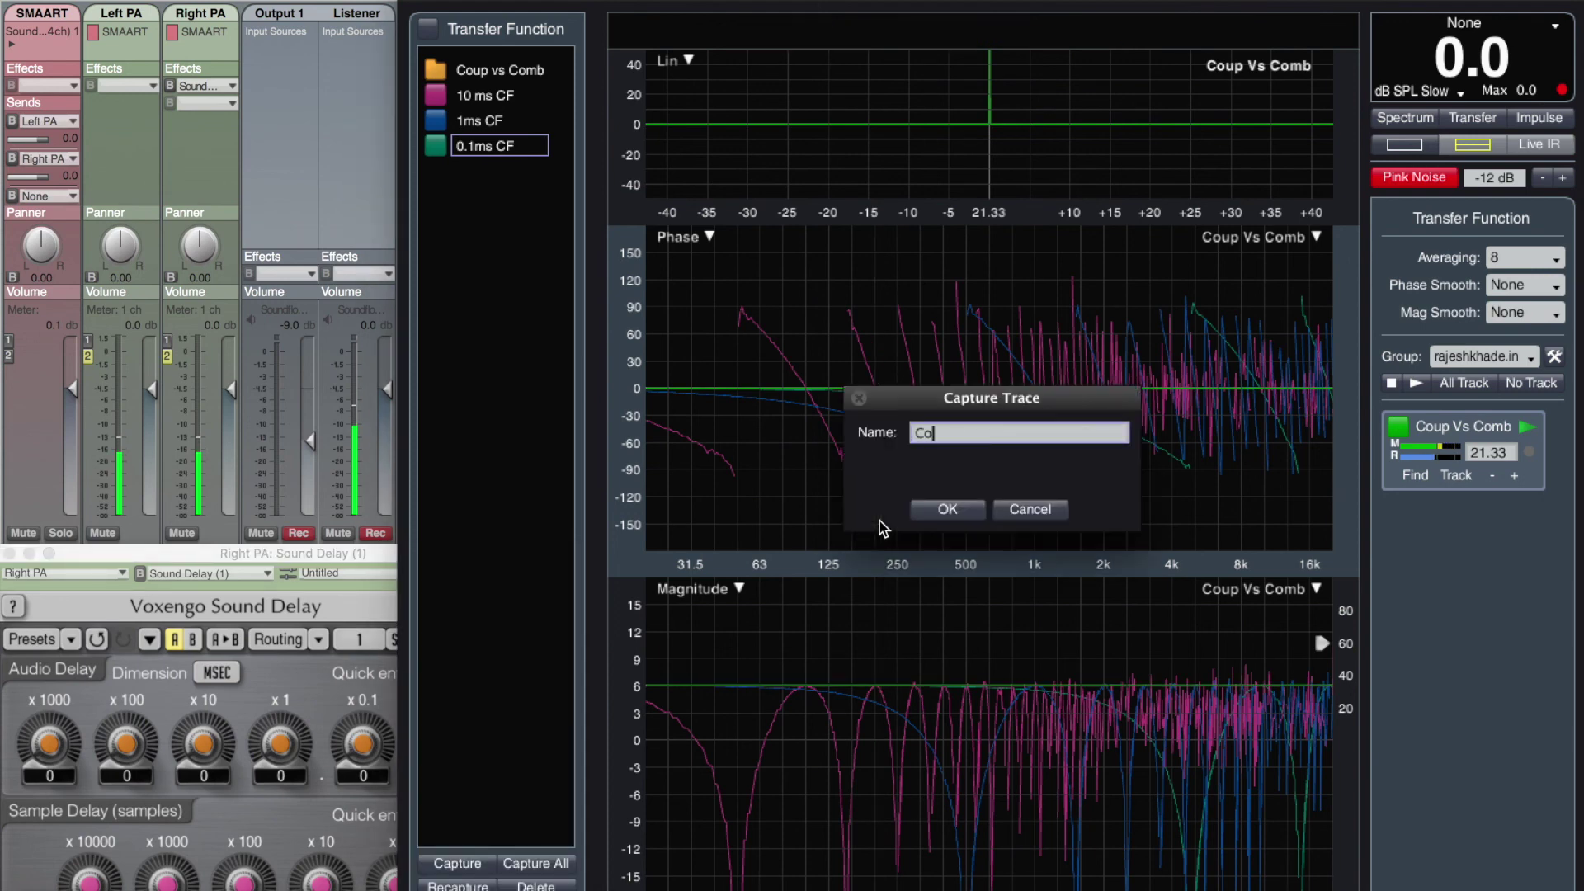
text(uplin)
text(g)
key(Return)
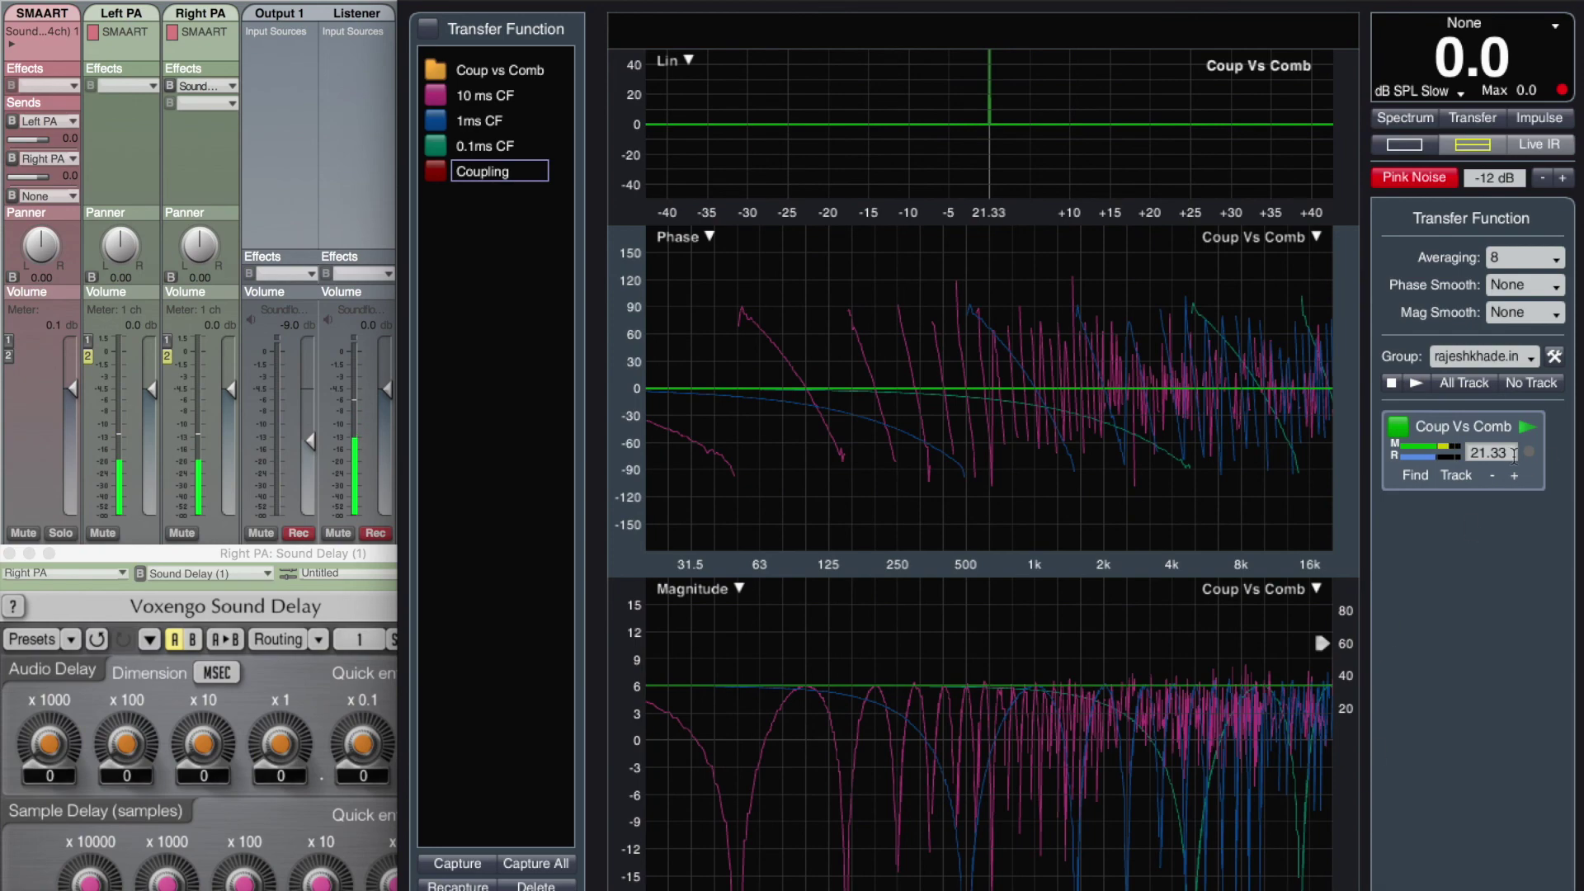
click(1522, 429)
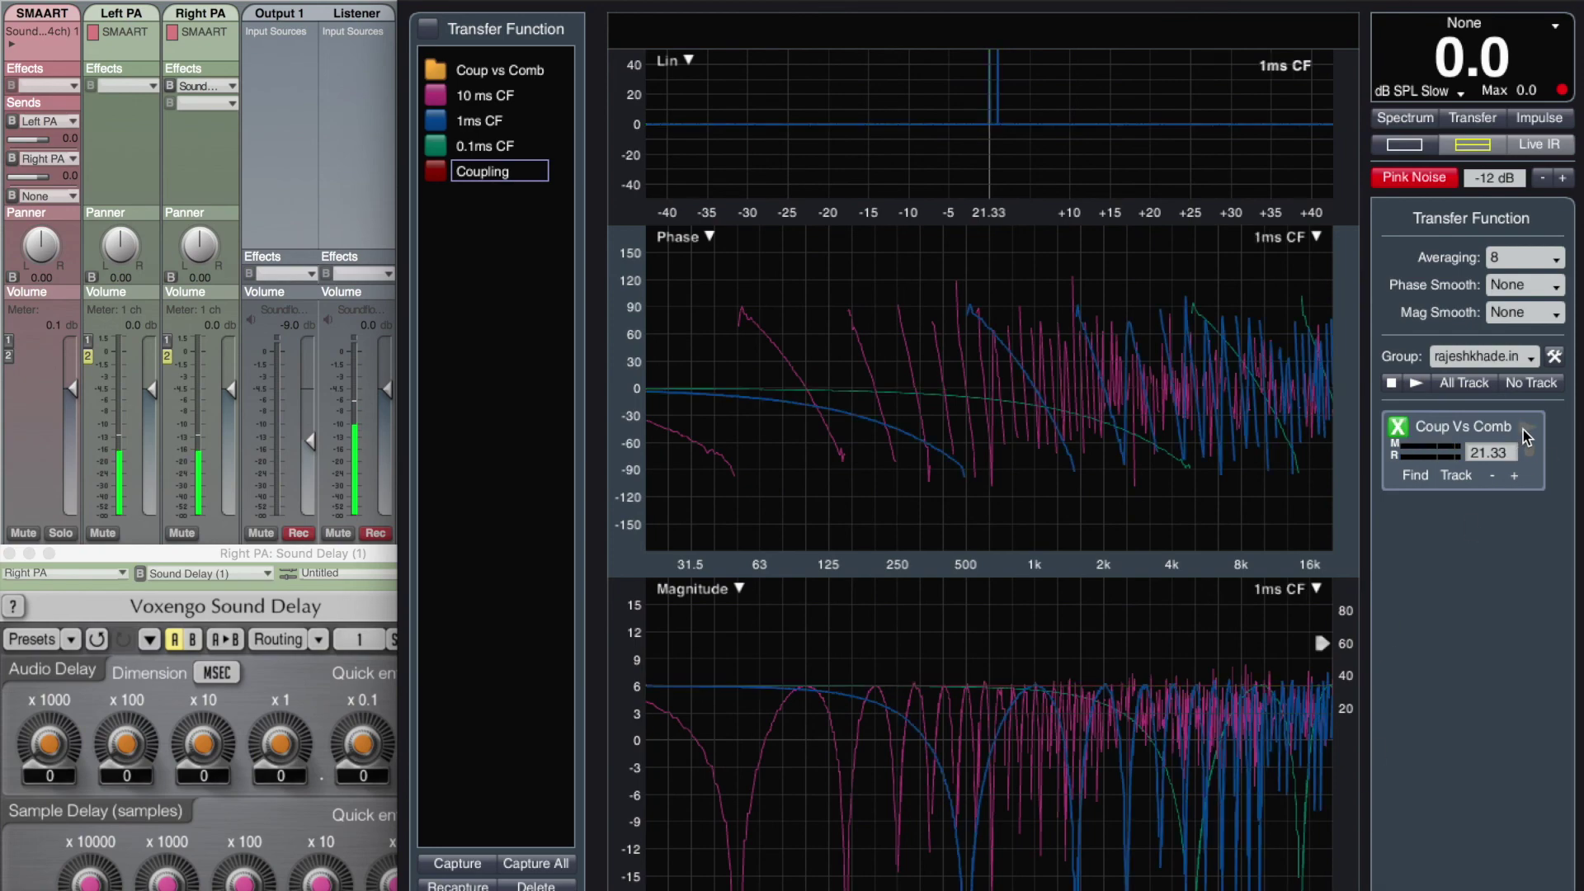